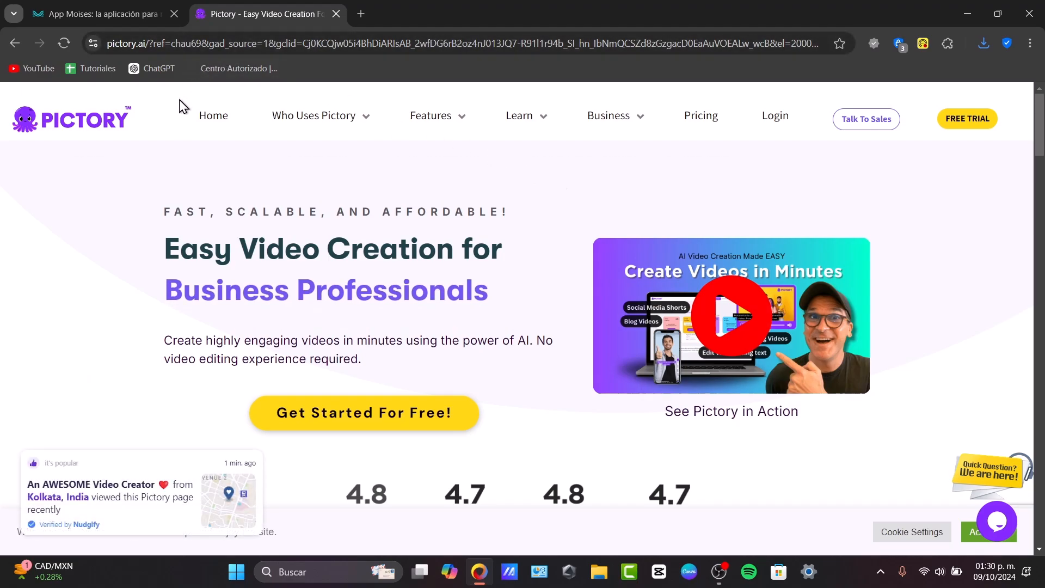
Start the free trial signup and register with an existing Google account
{"action": "left_click", "coordinate": [442, 413]}
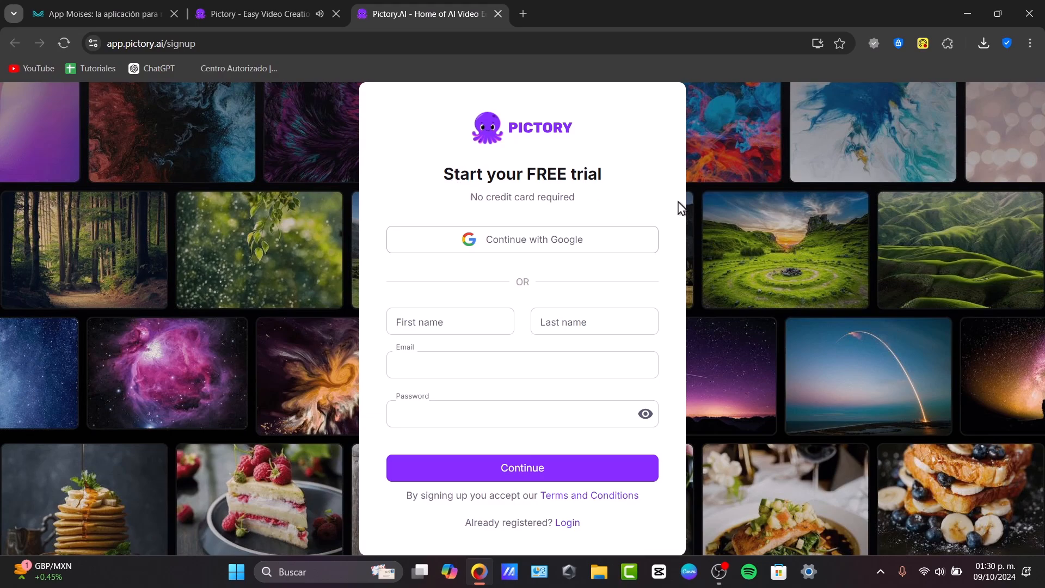
{"action": "left_click", "coordinate": [633, 245]}
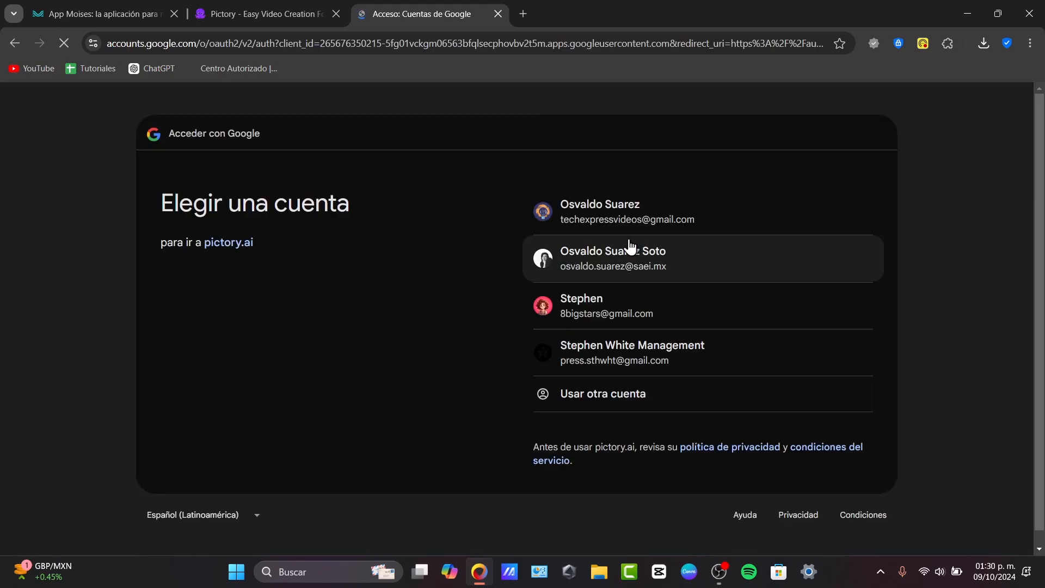
{"action": "left_click", "coordinate": [608, 221]}
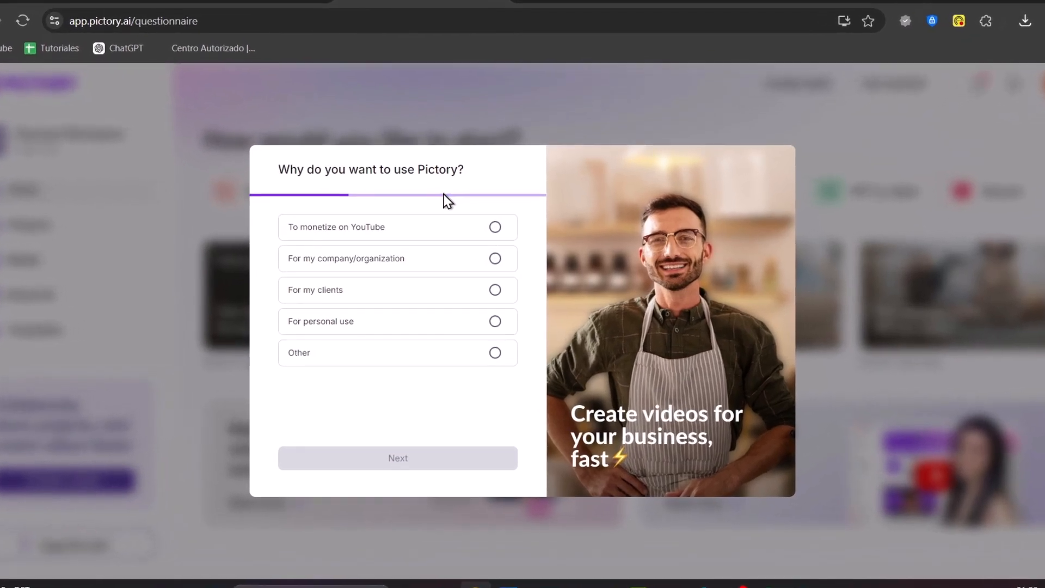
Answer the usage questionnaire with "To monetize on YouTube" and dismiss the guided-tour welcome dialog
{"action": "left_click", "coordinate": [485, 234]}
{"action": "left_click", "coordinate": [477, 459]}
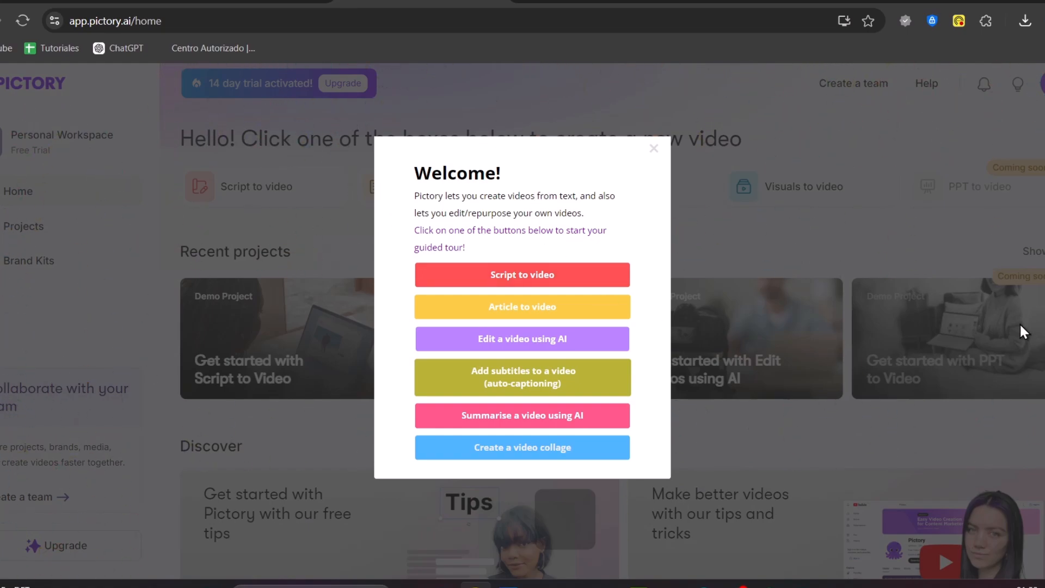
{"action": "left_click", "coordinate": [657, 149]}
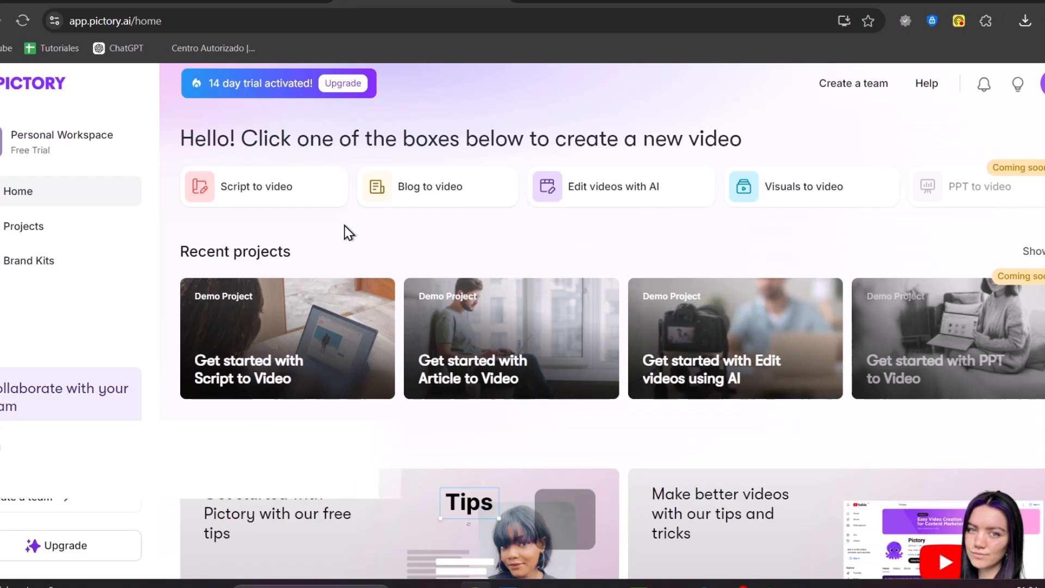
Start a new Script to video project and activate the empty script area
{"action": "left_click", "coordinate": [280, 197]}
{"action": "left_click", "coordinate": [198, 215]}
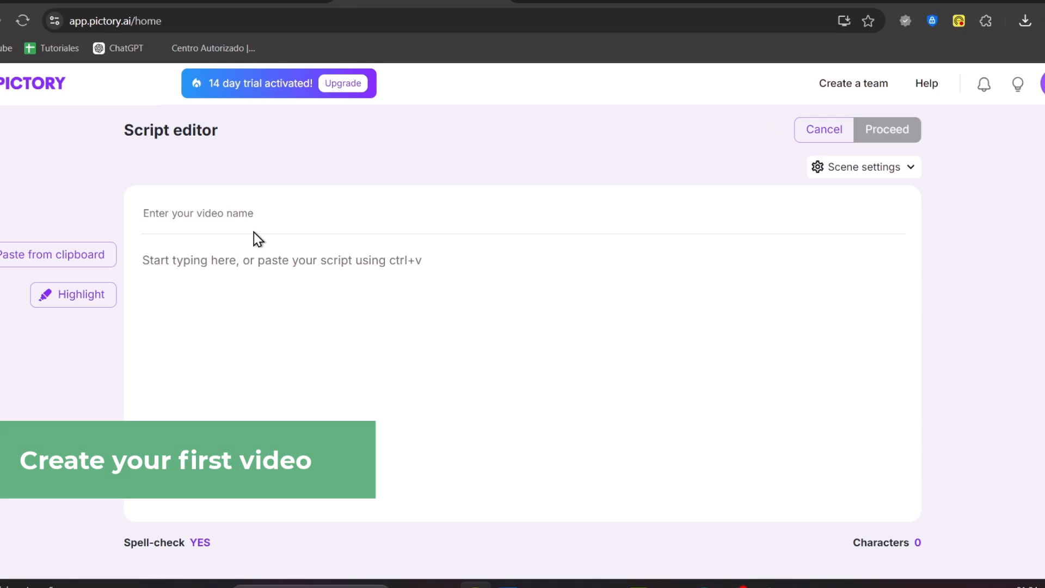
{"action": "left_click", "coordinate": [263, 275]}
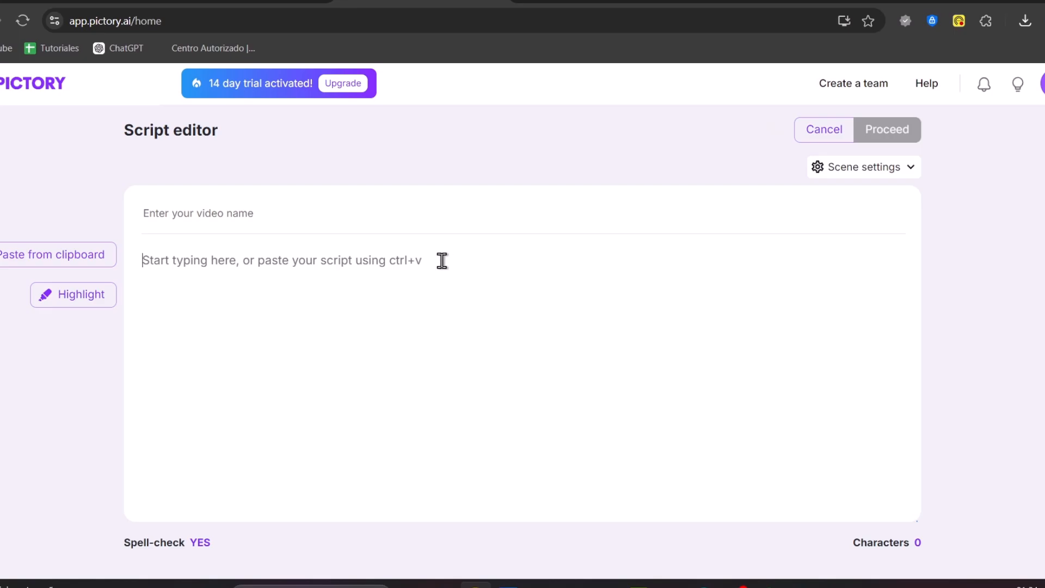
Open chatgpt.com in a new browser tab and switch to it
{"action": "left_click", "coordinate": [521, 2]}
{"action": "type", "text": "chatgpt.com"}
{"action": "key", "text": "Return"}
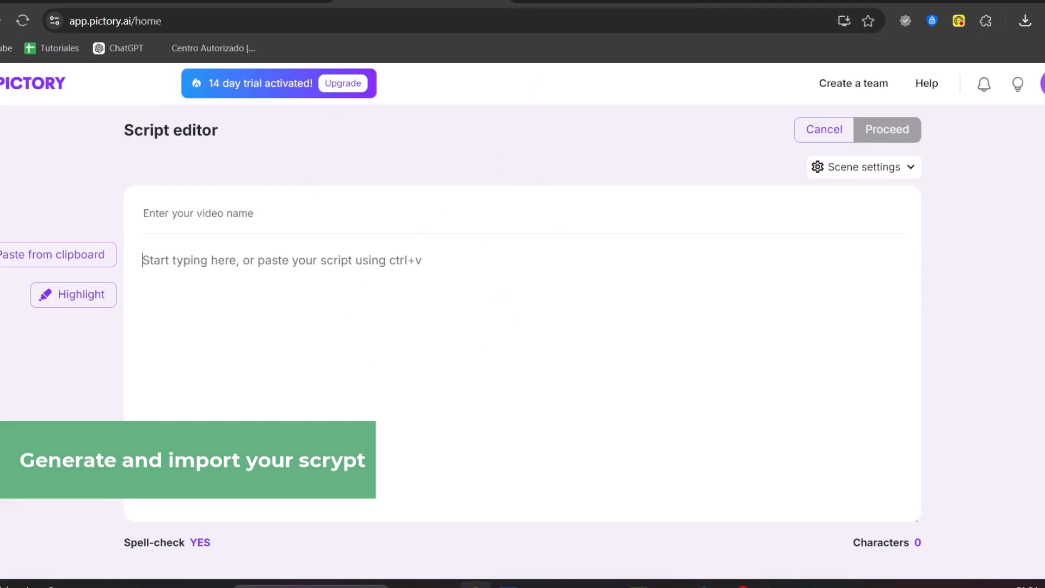
{"action": "left_click", "coordinate": [598, 3]}
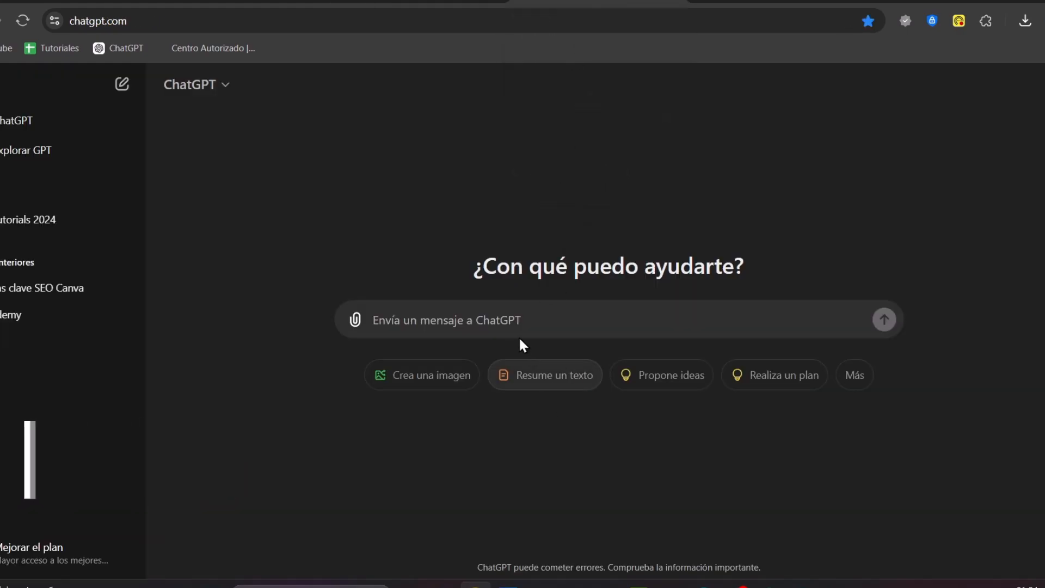
Ask ChatGPT to make a quick script for a YouTube video about the benefits of playing videogames
{"action": "left_click", "coordinate": [504, 314]}
{"action": "type", "text": "i w"}
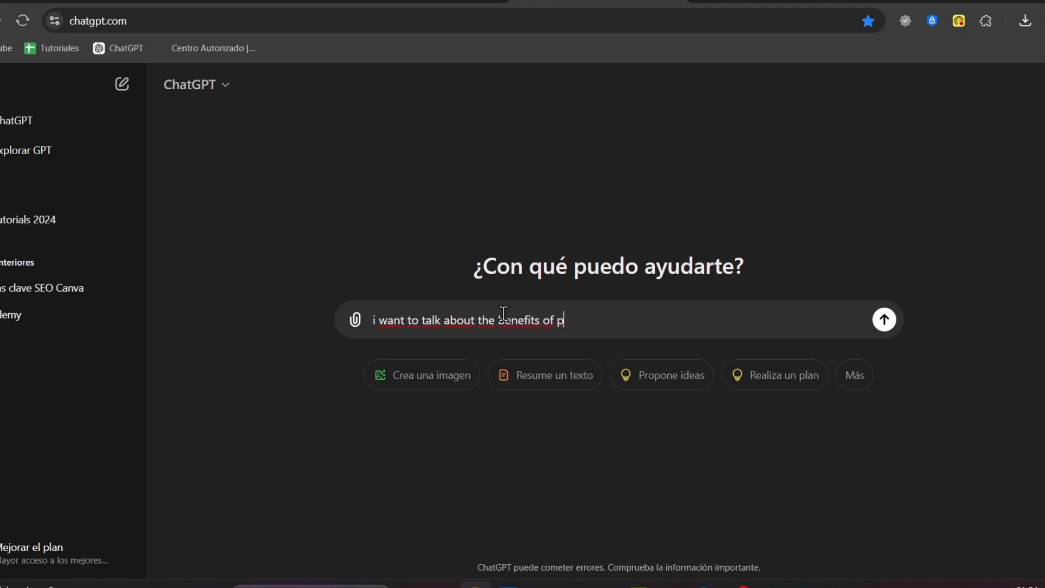
{"action": "type", "text": "ideogames in a youtube video, start makin"}
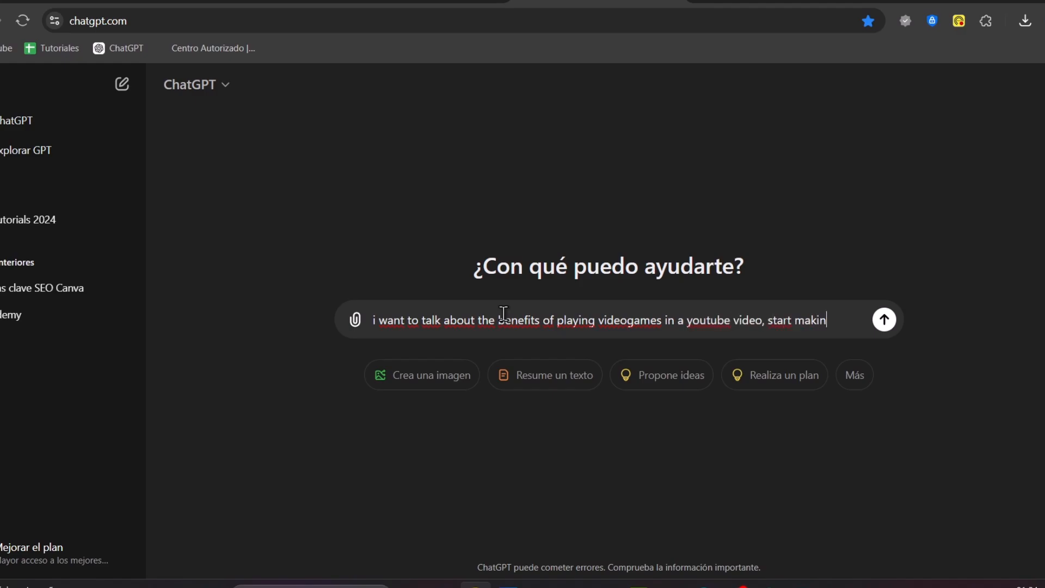
{"action": "type", "text": "quick script for this subject."}
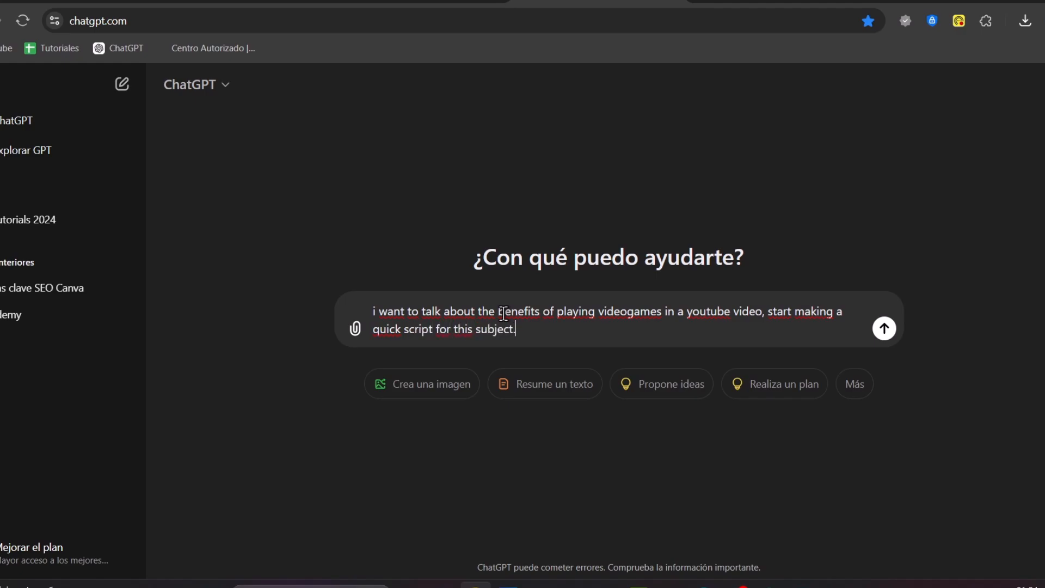
{"action": "key", "text": "Return"}
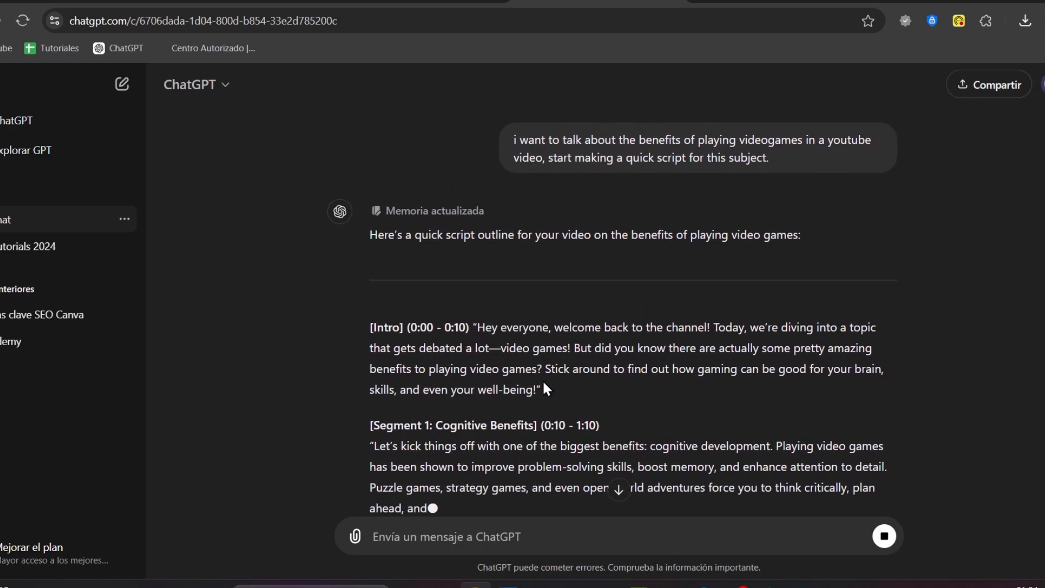
Switch back to Pictory, name the video "What does videogames really does to your brain?" and paste in the ChatGPT script
{"action": "left_click", "coordinate": [418, 2]}
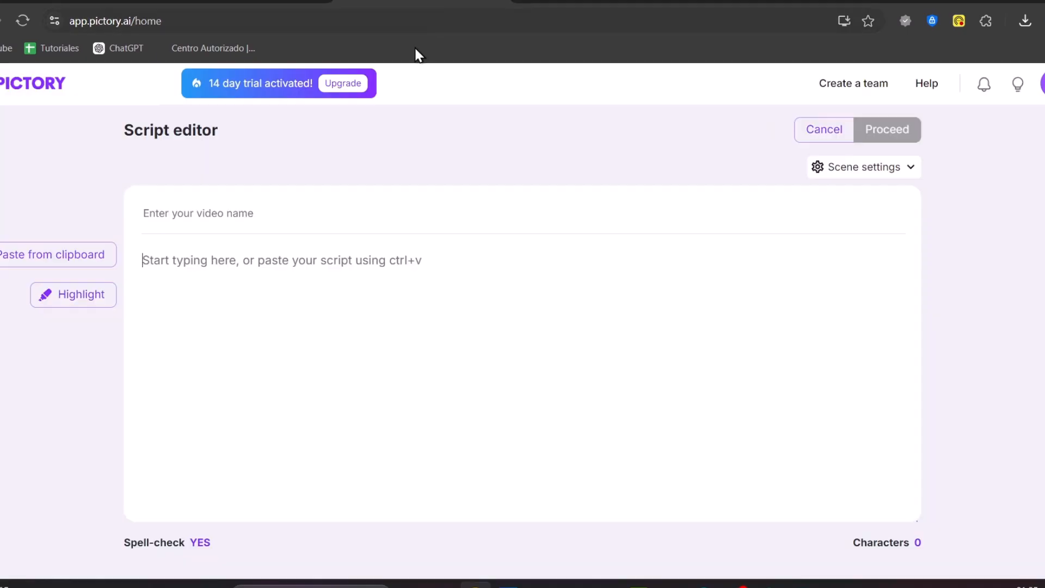
{"action": "left_click", "coordinate": [234, 212]}
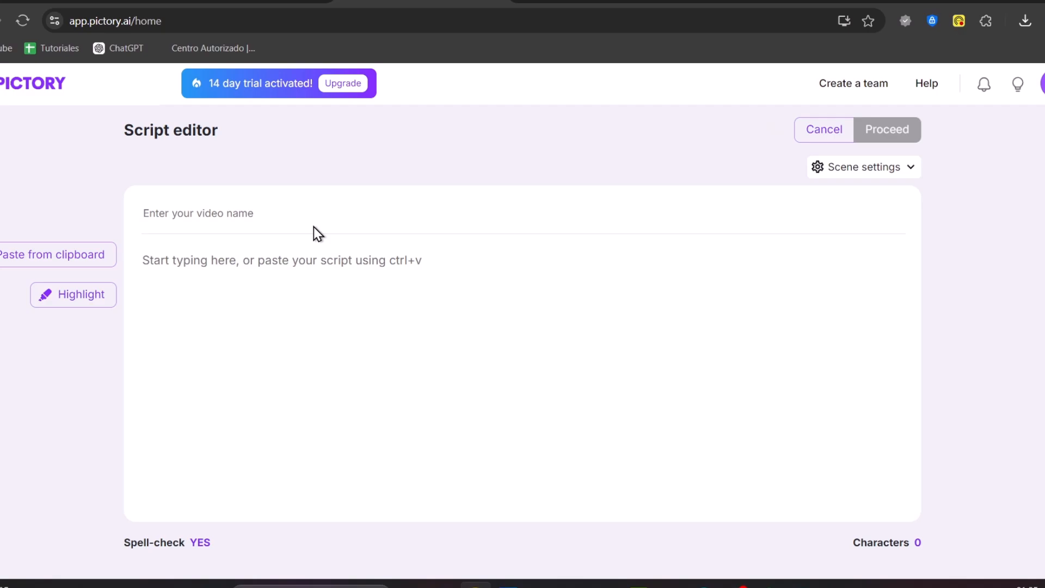
{"action": "type", "text": "Benefits of"}
{"action": "type", "text": " playing video "}
{"action": "type", "text": "games really does to your brain?"}
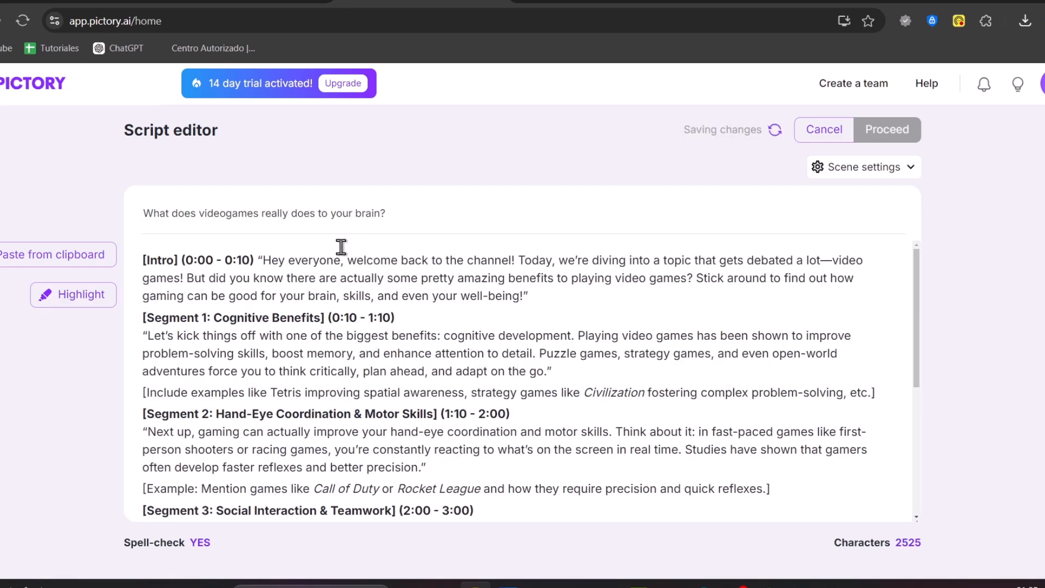
{"action": "left_click", "coordinate": [262, 213]}
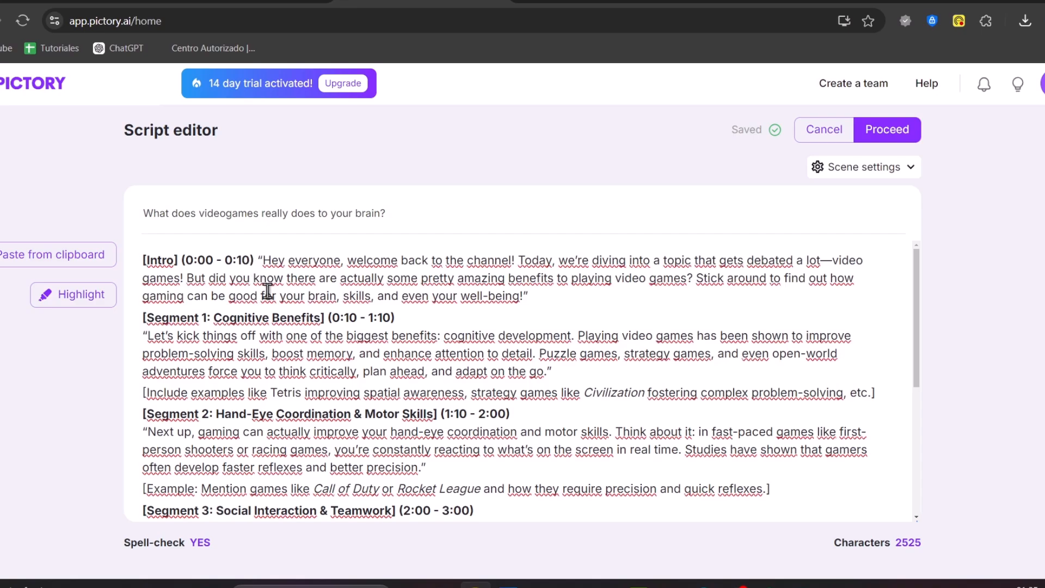
Try to highlight the "Segment 1: Cognitive Benefits" heading in the script
{"action": "left_click_drag", "start_coordinate": [418, 316], "coordinate": [105, 314]}
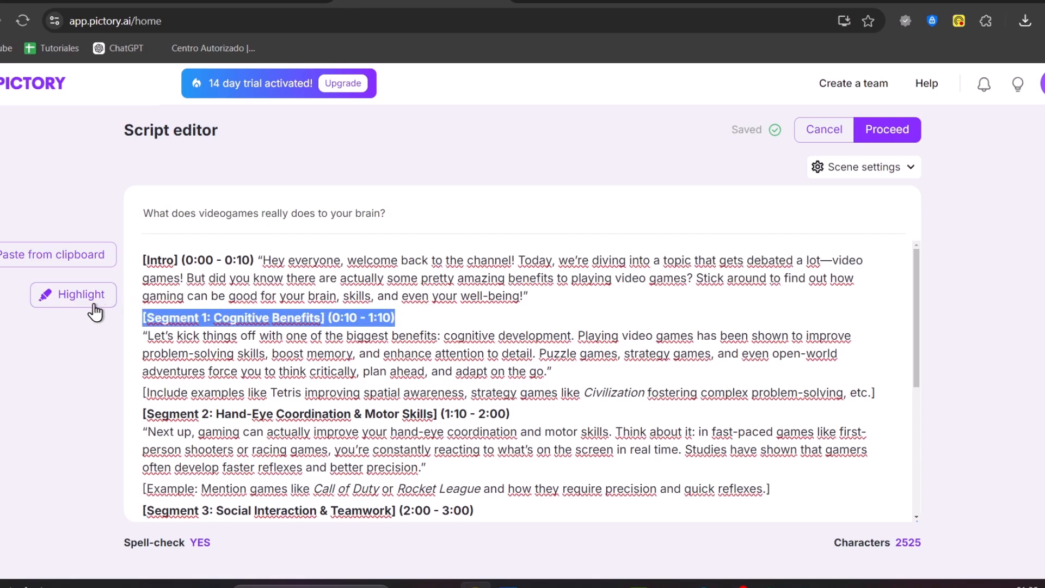
{"action": "left_click", "coordinate": [83, 300]}
{"action": "left_click", "coordinate": [103, 301]}
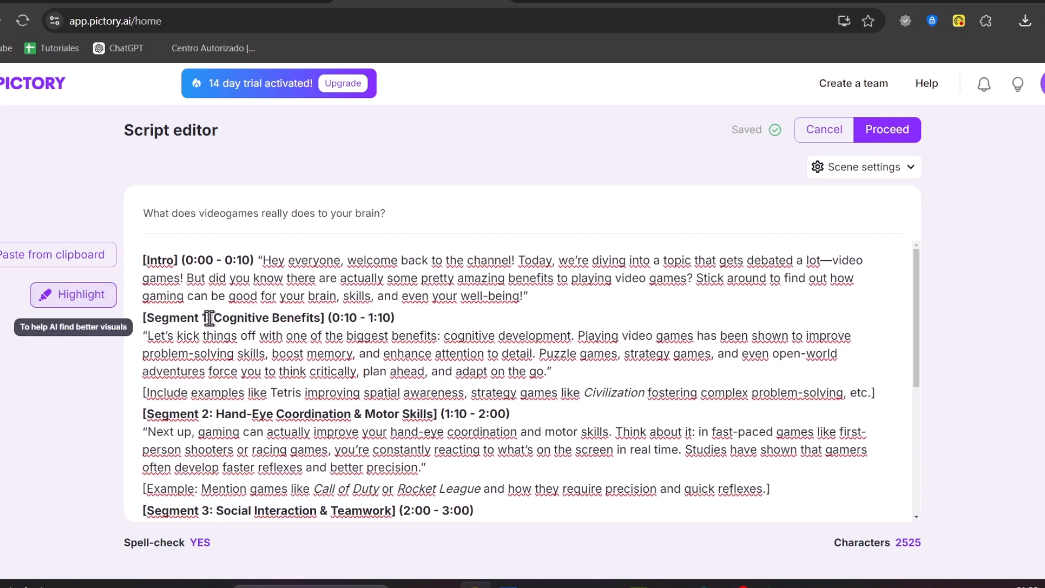
Examine the scene settings, including the break options for creating new scenes
{"action": "scroll", "coordinate": [359, 346], "scroll_direction": "down", "scroll_amount": 5}
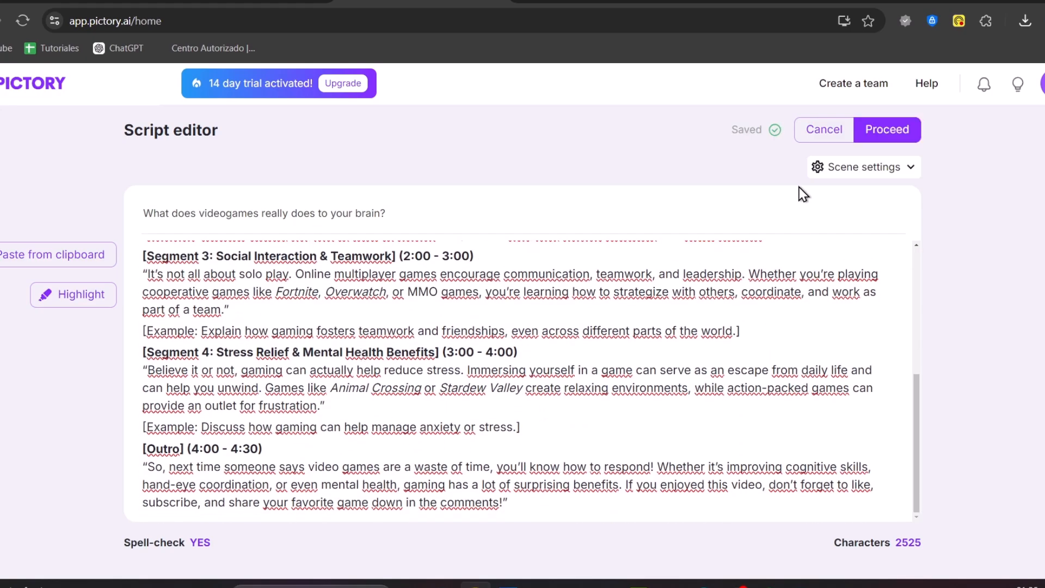
{"action": "left_click", "coordinate": [821, 169]}
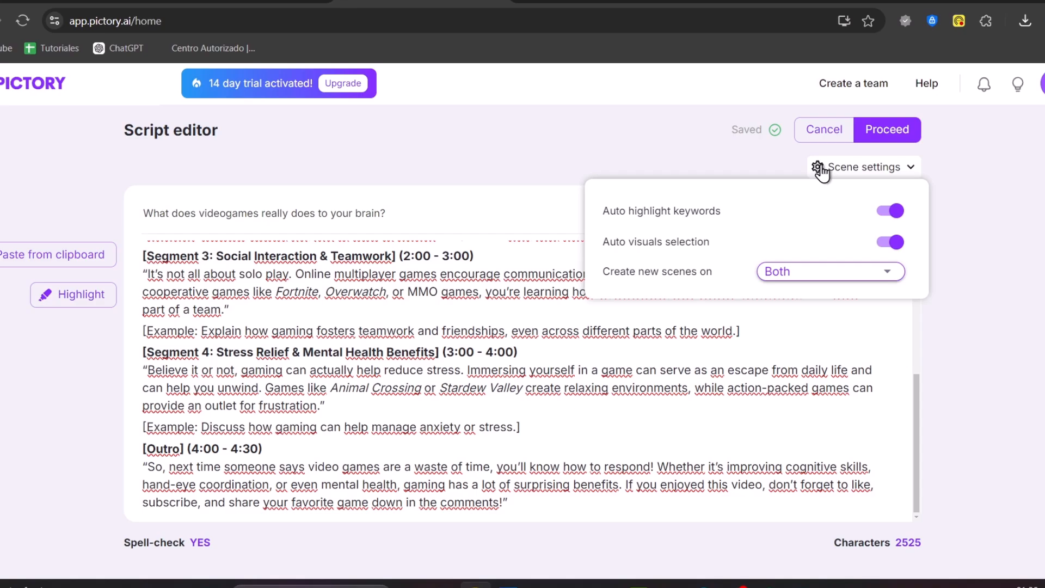
{"action": "mouse_move", "coordinate": [849, 171]}
{"action": "left_click", "coordinate": [819, 277]}
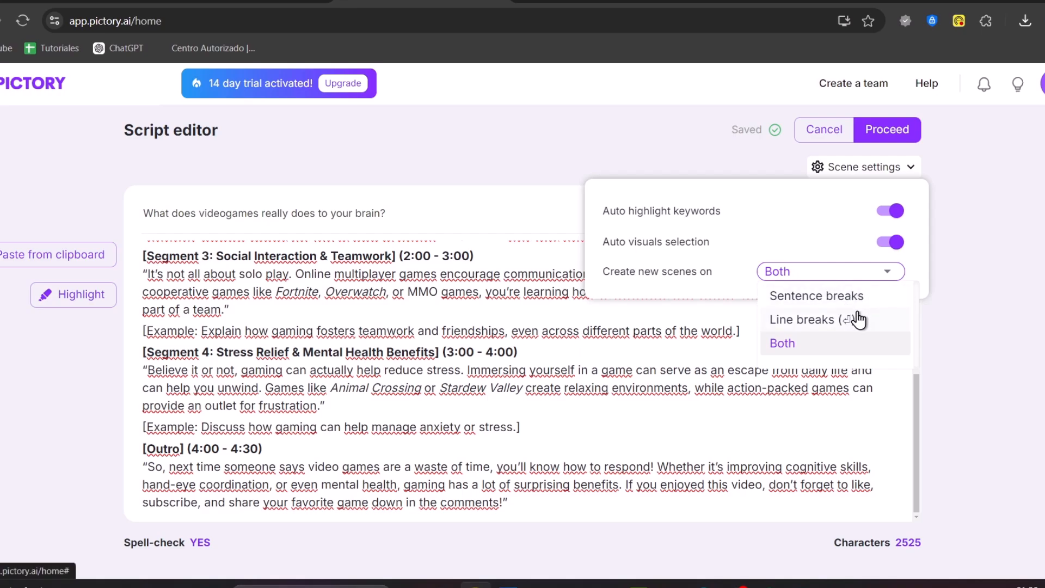
{"action": "left_click", "coordinate": [946, 311]}
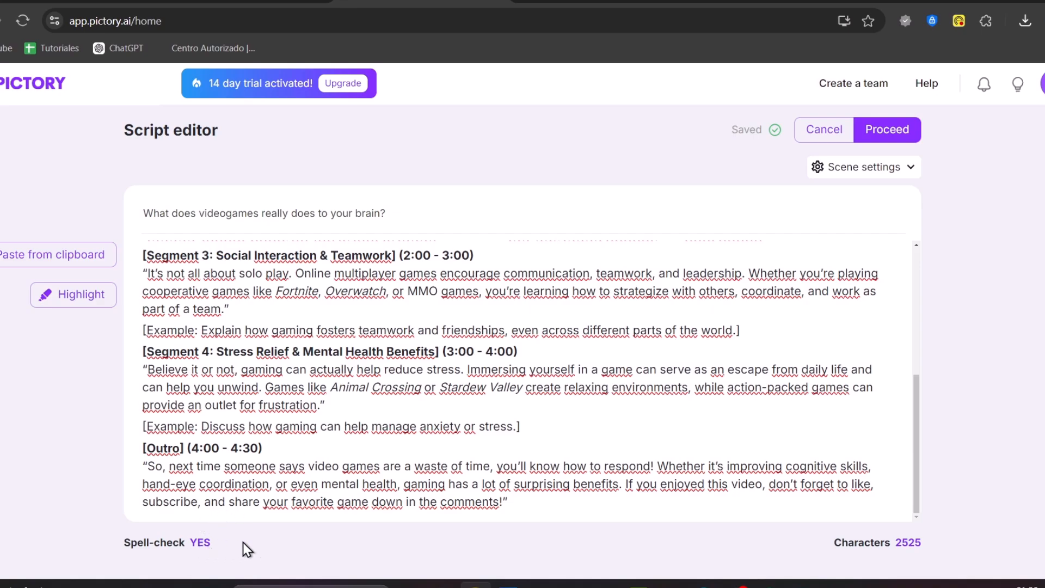
{"action": "right_click", "coordinate": [537, 490]}
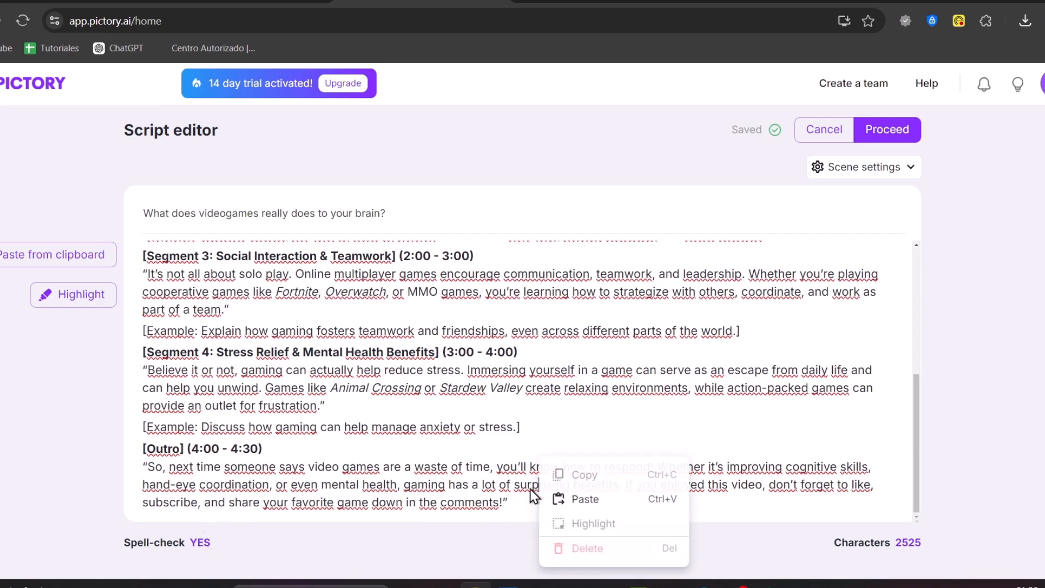
{"action": "left_click", "coordinate": [505, 507]}
{"action": "scroll", "coordinate": [386, 414], "scroll_direction": "up", "scroll_amount": 10}
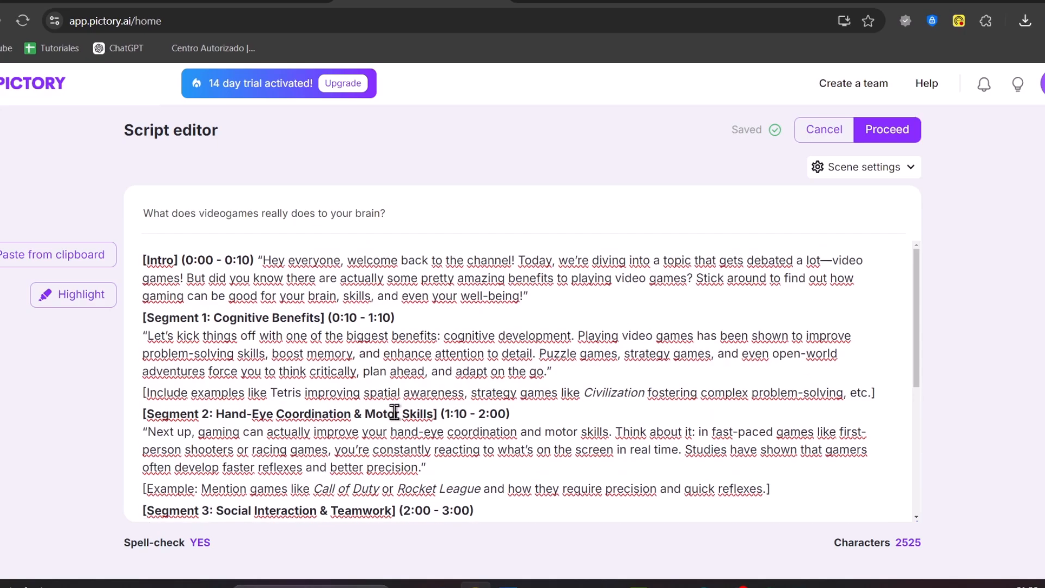
Generate the video storyboard from the script and dismiss the feature announcement, guide, customisation and watermark notices
{"action": "left_click", "coordinate": [914, 130]}
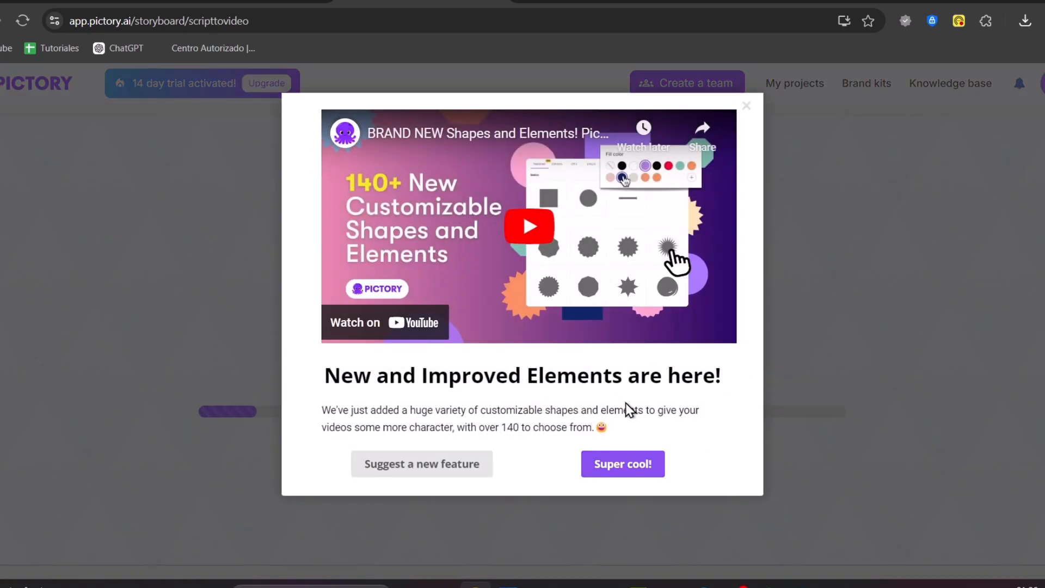
{"action": "left_click", "coordinate": [629, 469]}
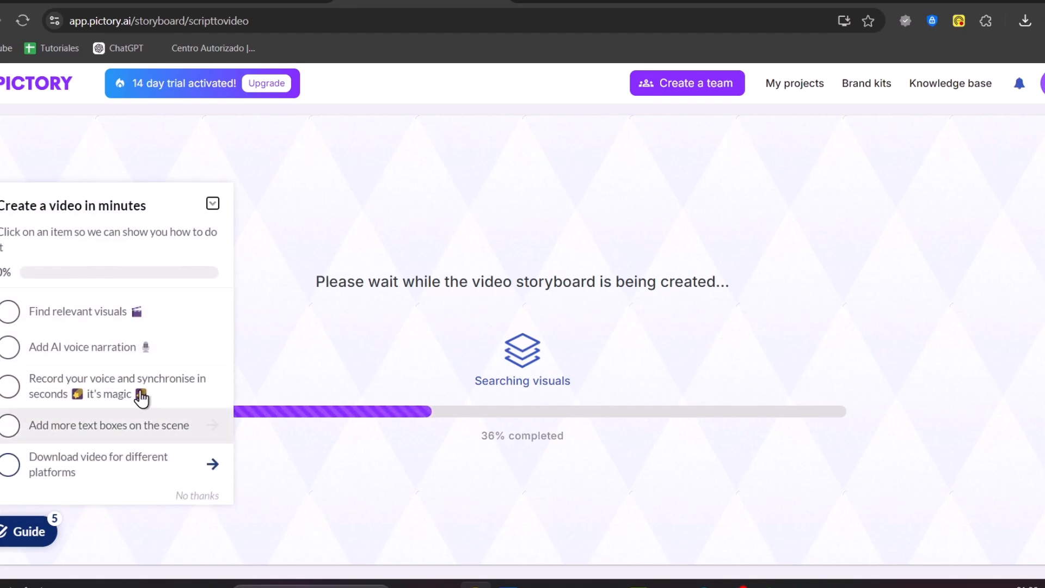
{"action": "left_click", "coordinate": [213, 204]}
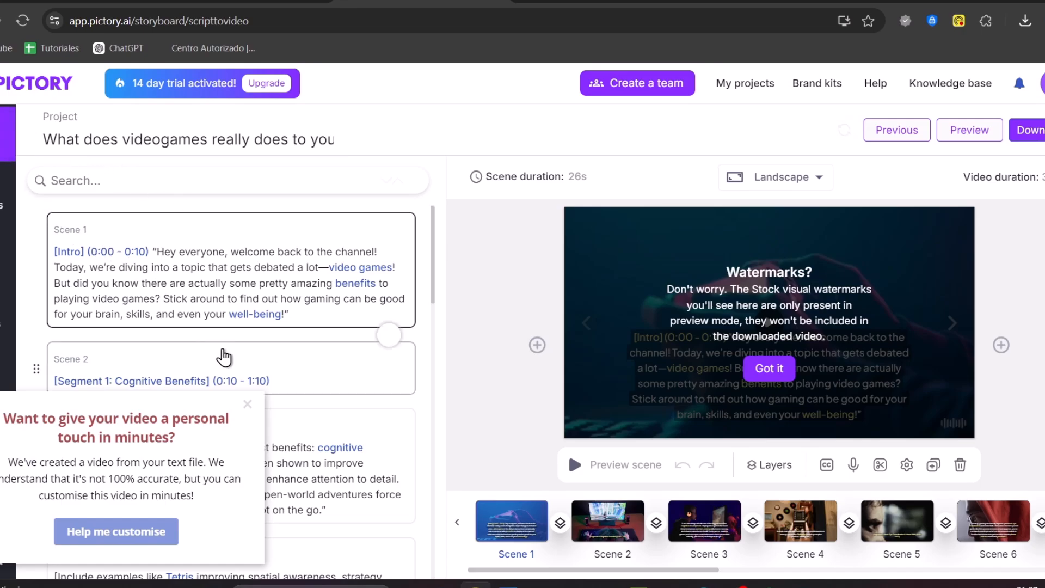
{"action": "left_click", "coordinate": [247, 404]}
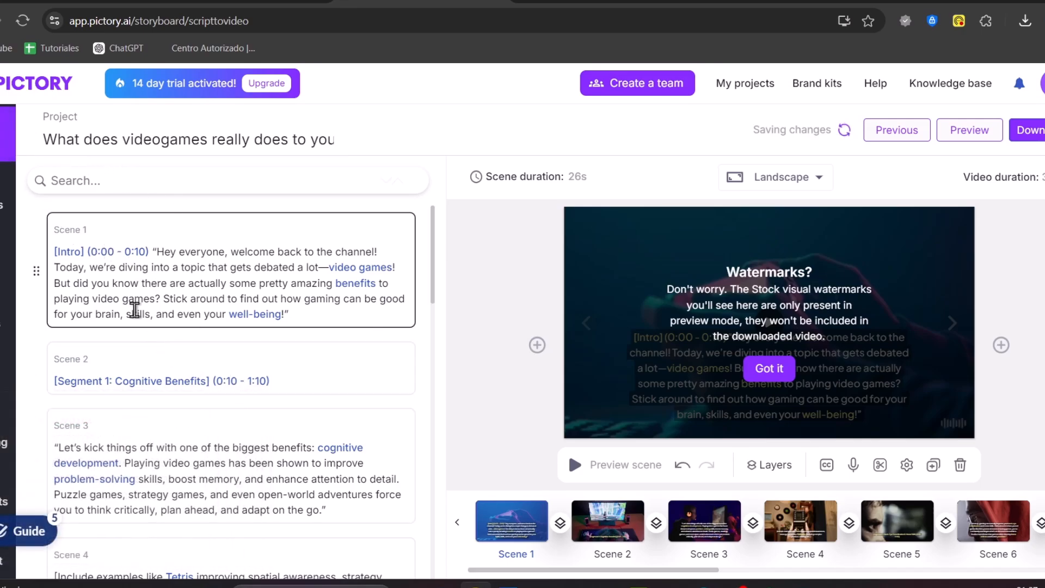
{"action": "left_click", "coordinate": [770, 373]}
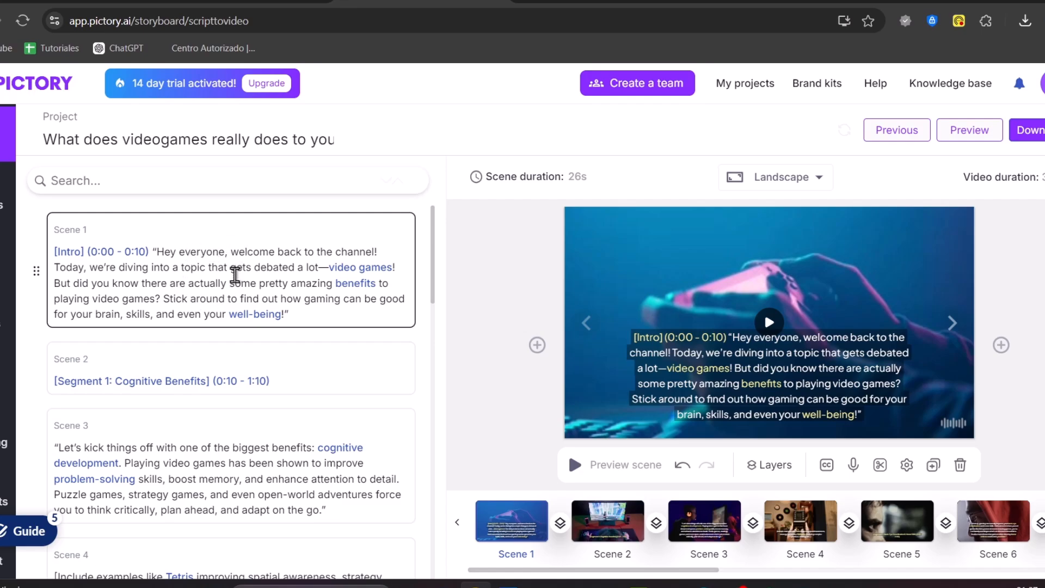
Review scenes 2 and 3 in the storyboard and look through the text of the following scenes
{"action": "left_click", "coordinate": [621, 525]}
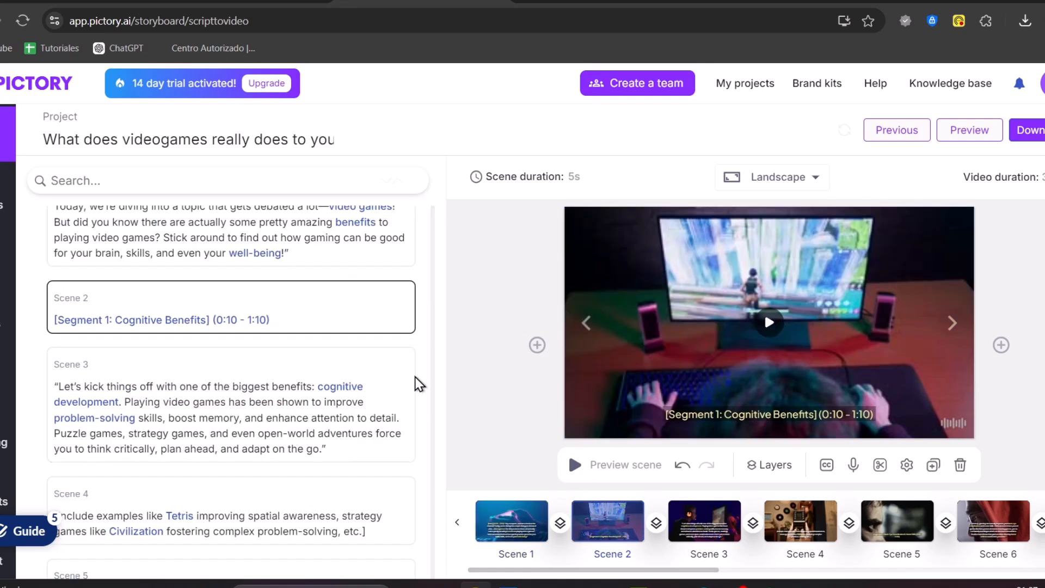
{"action": "left_click", "coordinate": [707, 548]}
{"action": "scroll", "coordinate": [243, 433], "scroll_direction": "down", "scroll_amount": 5}
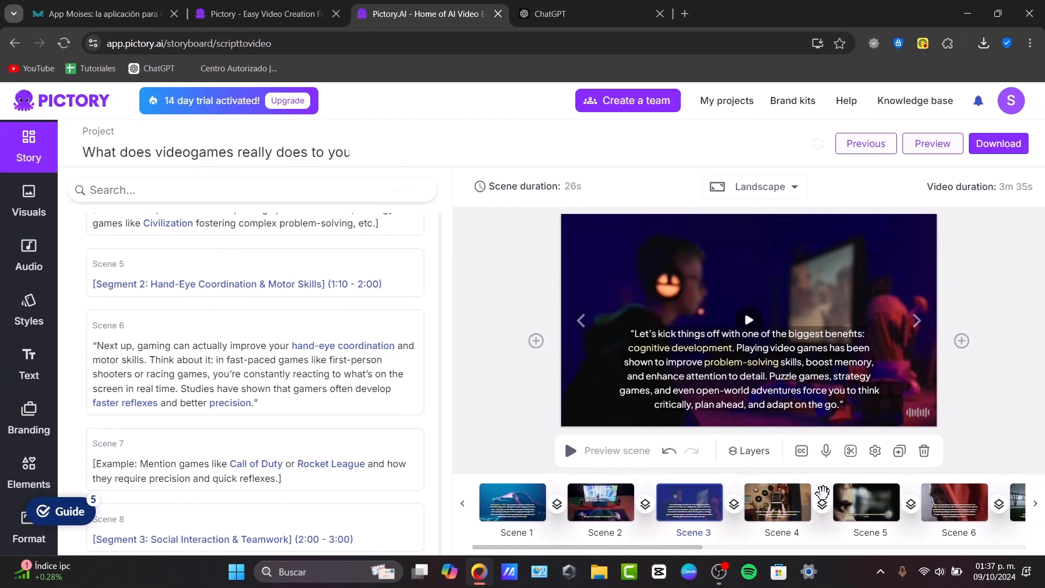
{"action": "scroll", "coordinate": [173, 309], "scroll_direction": "up", "scroll_amount": 6}
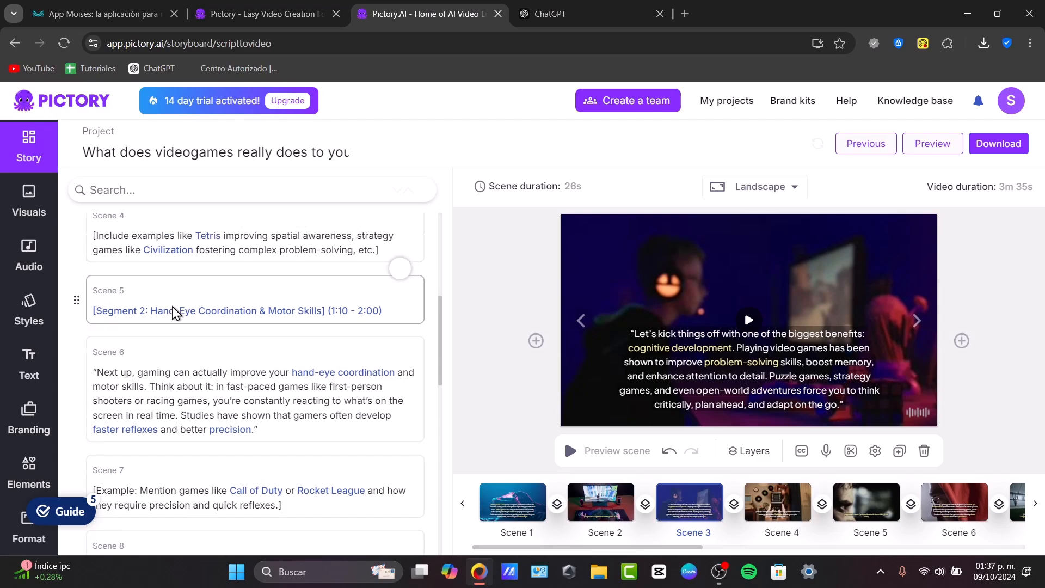
Show the layers of scene 3 and examine the options of its story text layer
{"action": "left_click", "coordinate": [738, 455]}
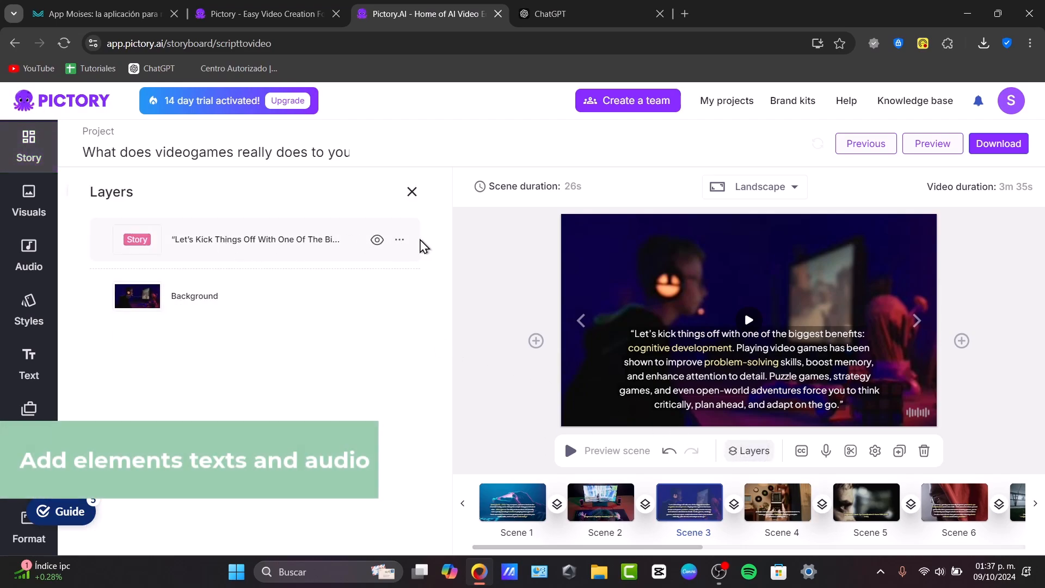
{"action": "left_click", "coordinate": [400, 240]}
{"action": "left_click", "coordinate": [495, 244]}
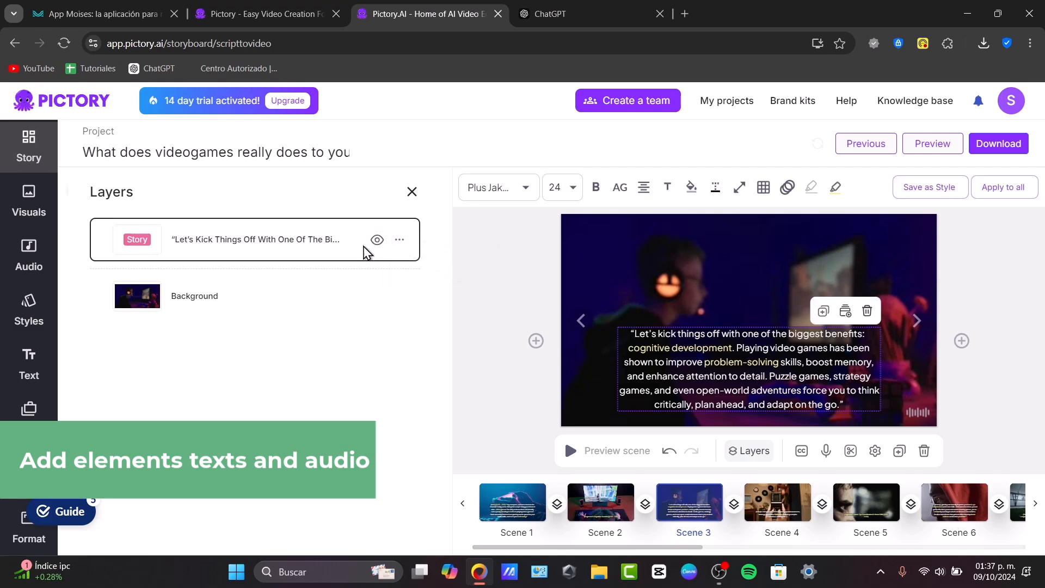
Open scene 1 and examine the background textures, solid colors and library clips available for its visuals
{"action": "left_click", "coordinate": [510, 500]}
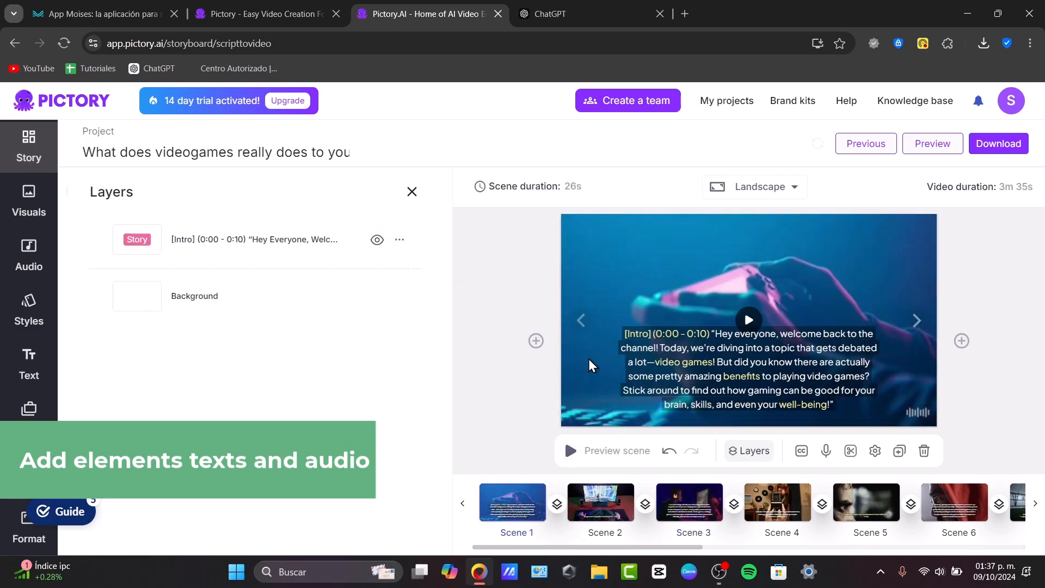
{"action": "left_click", "coordinate": [13, 209]}
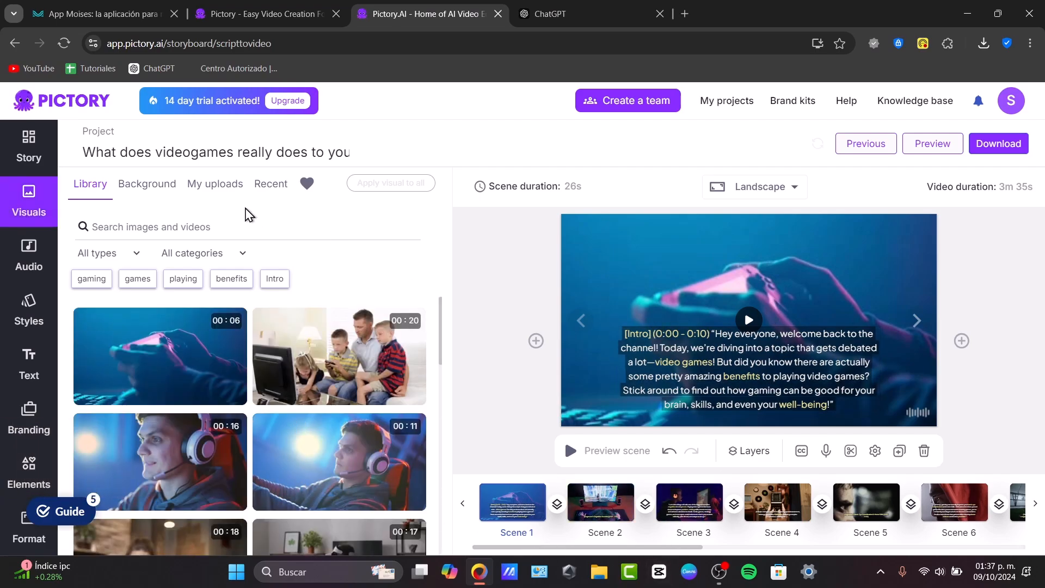
{"action": "left_click", "coordinate": [173, 185]}
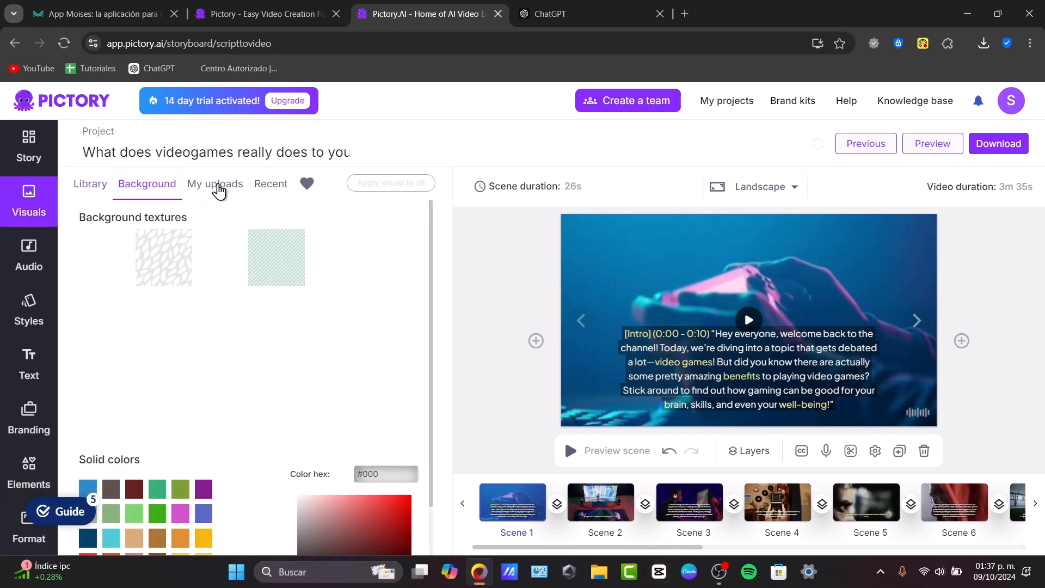
{"action": "left_click", "coordinate": [103, 191]}
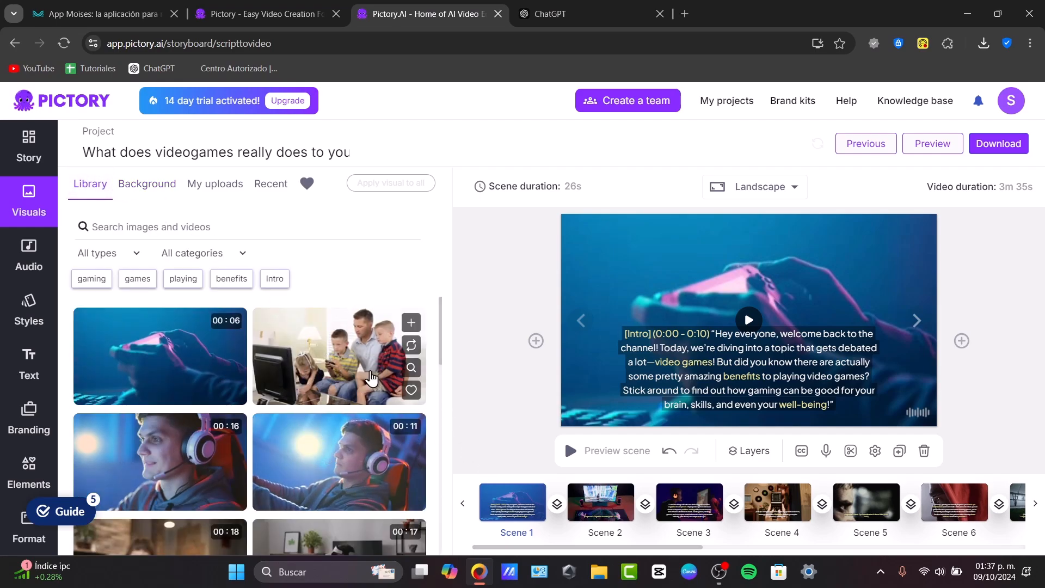
Try the headset gamer clip as scene 1's background visual and restore the blue-and-pink hands-on-controller clip
{"action": "left_click", "coordinate": [338, 467]}
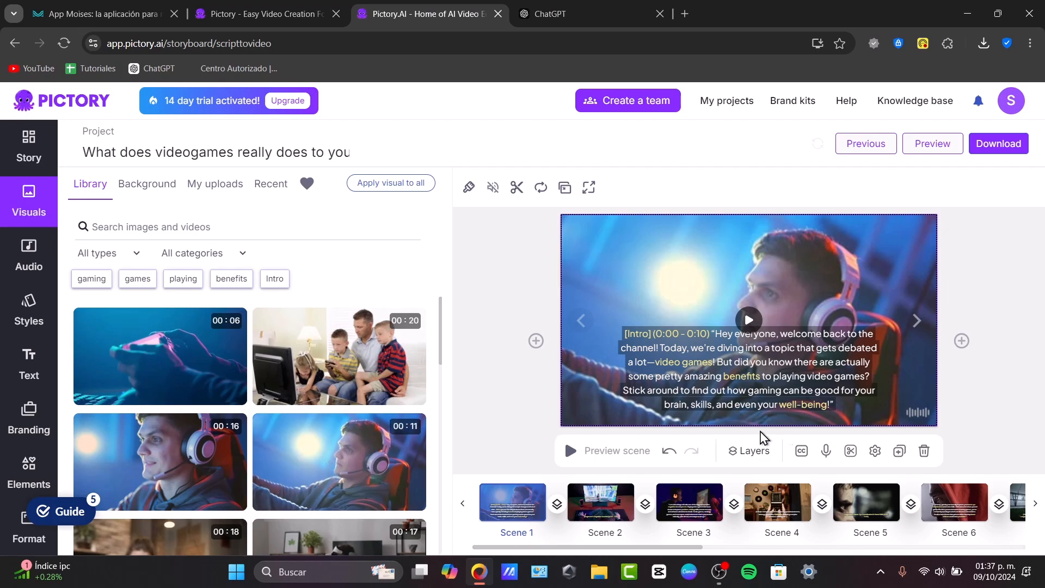
{"action": "left_click", "coordinate": [120, 359]}
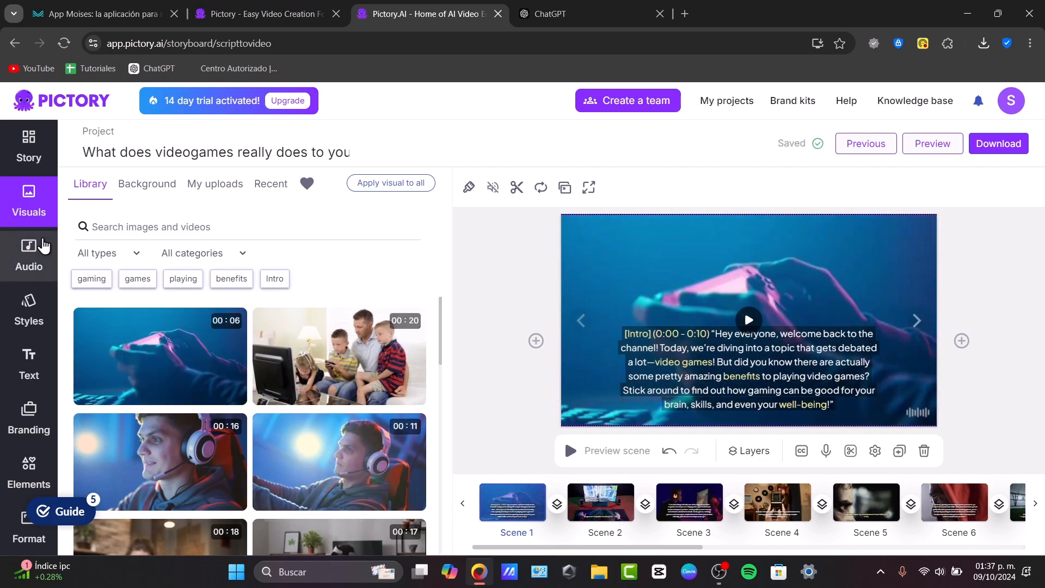
Look through the background music tracks available for the video
{"action": "left_click", "coordinate": [42, 245]}
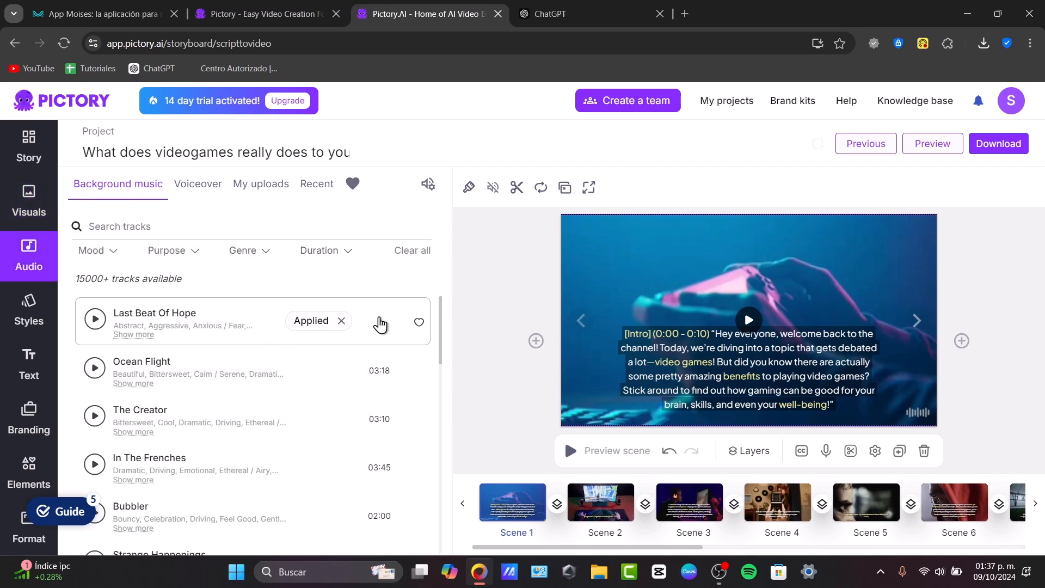
{"action": "scroll", "coordinate": [349, 368], "scroll_direction": "down", "scroll_amount": 4}
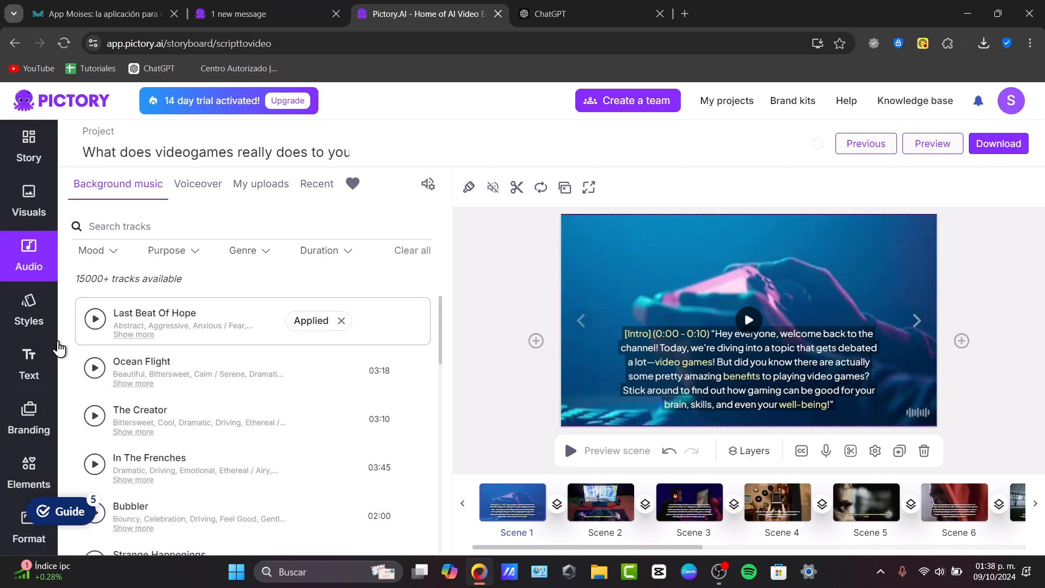
Try the Amber text style on scene 1 and replace it with the Clean style
{"action": "left_click", "coordinate": [33, 317]}
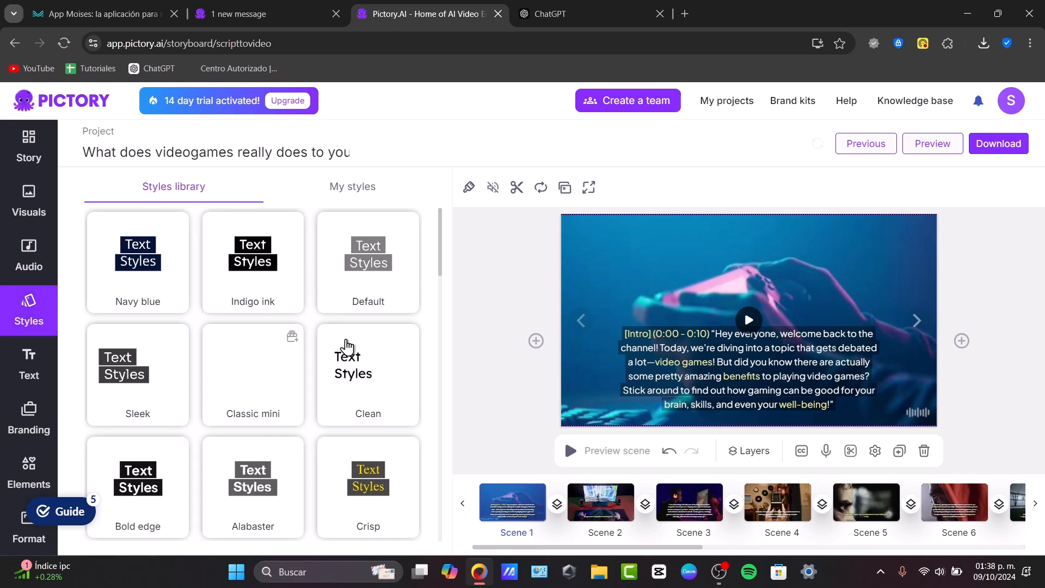
{"action": "scroll", "coordinate": [287, 386], "scroll_direction": "down", "scroll_amount": 8}
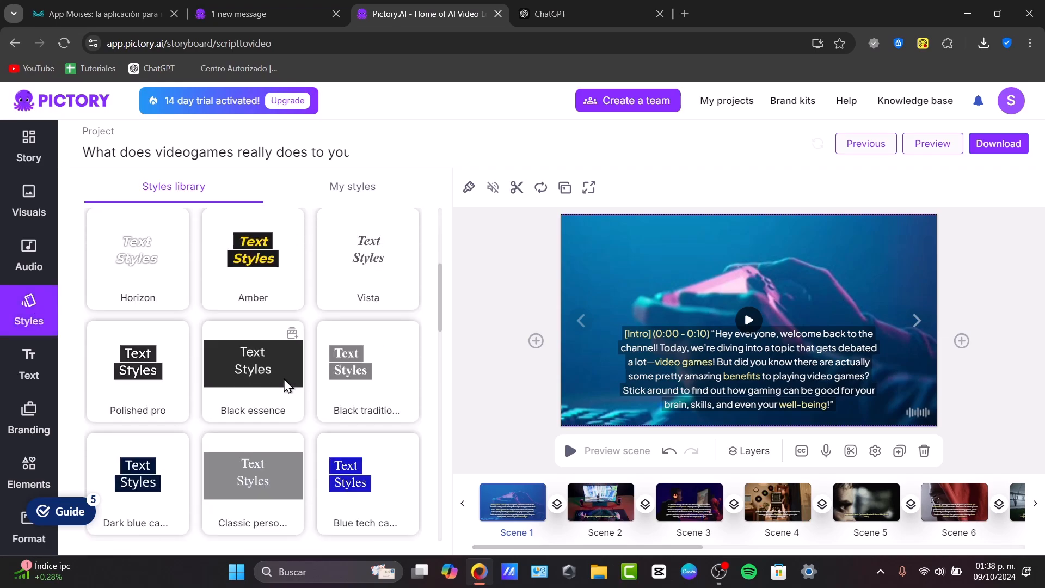
{"action": "left_click", "coordinate": [248, 275]}
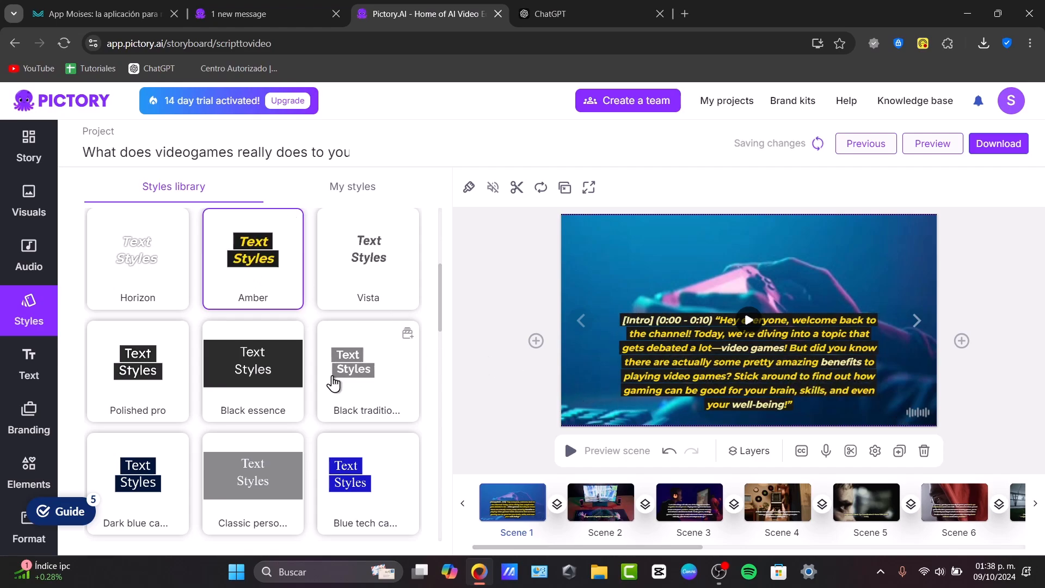
{"action": "scroll", "coordinate": [333, 383], "scroll_direction": "up", "scroll_amount": 8}
{"action": "left_click", "coordinate": [342, 383]}
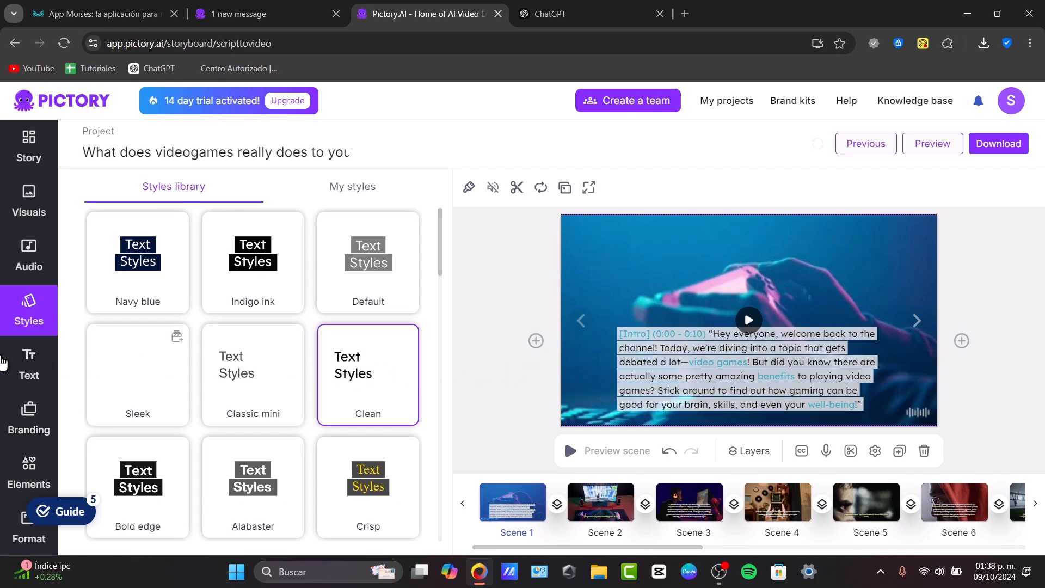
Examine the brand hub and the featured basic shapes and elements that can be added to a scene
{"action": "left_click", "coordinate": [26, 411]}
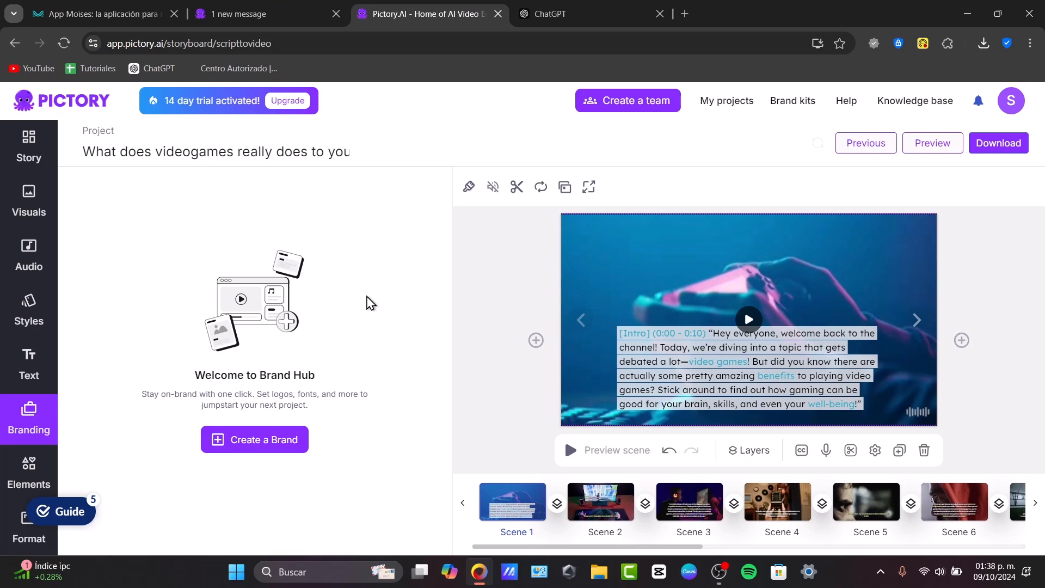
{"action": "left_click", "coordinate": [49, 459]}
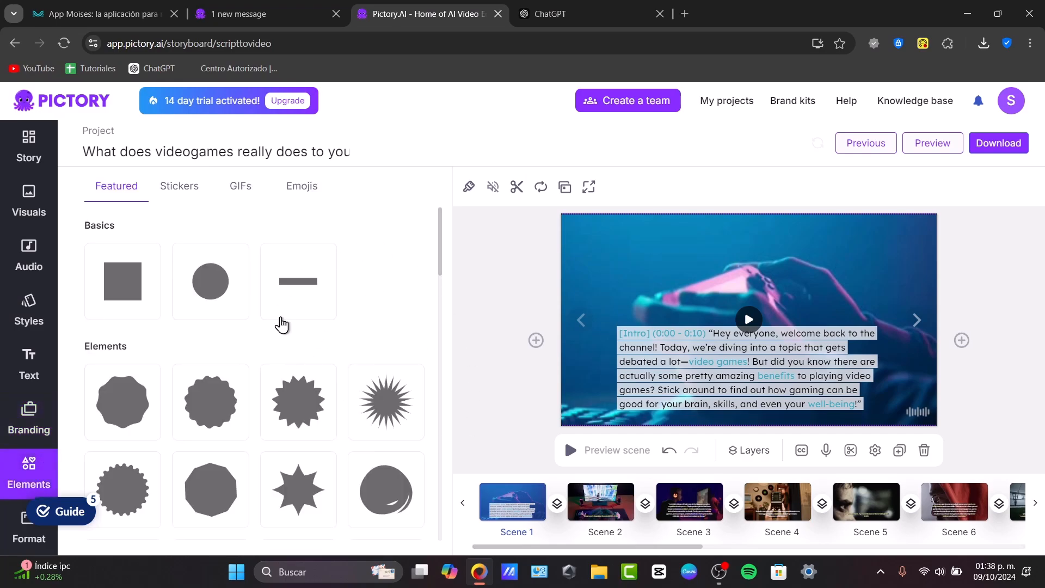
{"action": "scroll", "coordinate": [282, 325], "scroll_direction": "down", "scroll_amount": 5}
Search the stickers for "games" and place the white game controller sticker in the upper-right corner of scene 1
{"action": "left_click", "coordinate": [179, 186]}
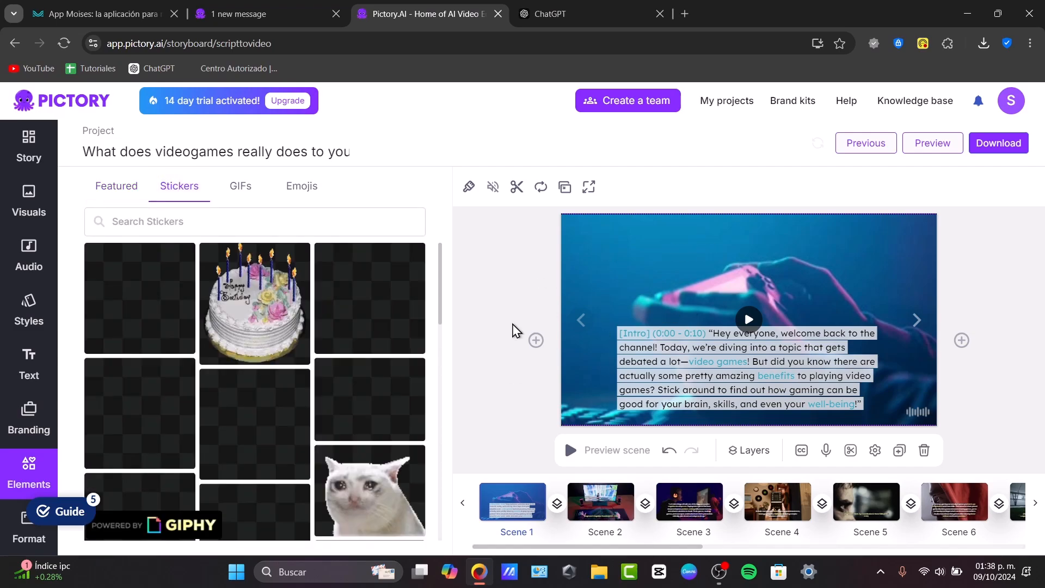
{"action": "left_click", "coordinate": [279, 225]}
{"action": "type", "text": "games"}
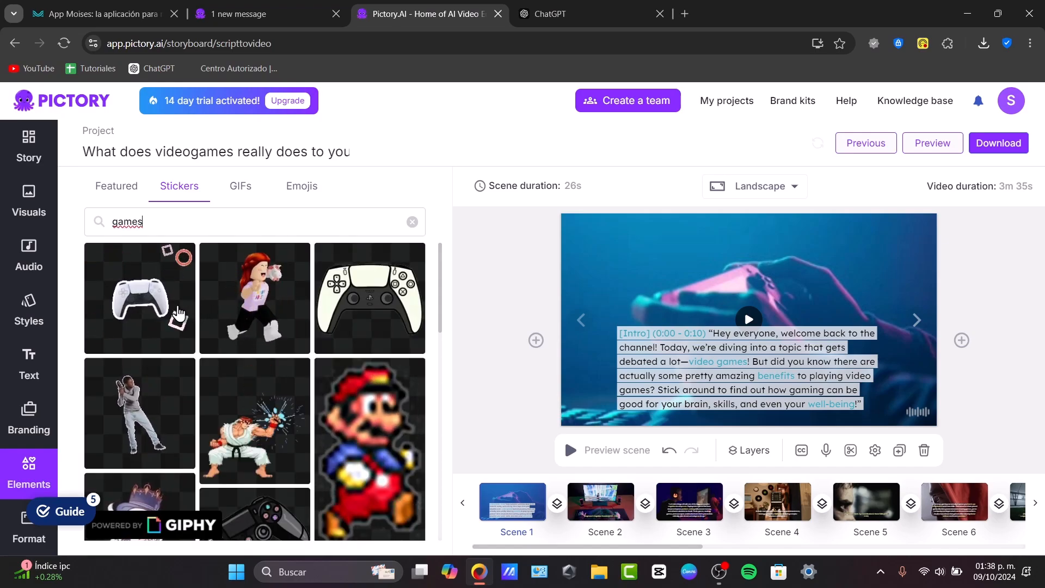
{"action": "left_click", "coordinate": [178, 313]}
{"action": "left_click_drag", "start_coordinate": [754, 309], "coordinate": [900, 239]}
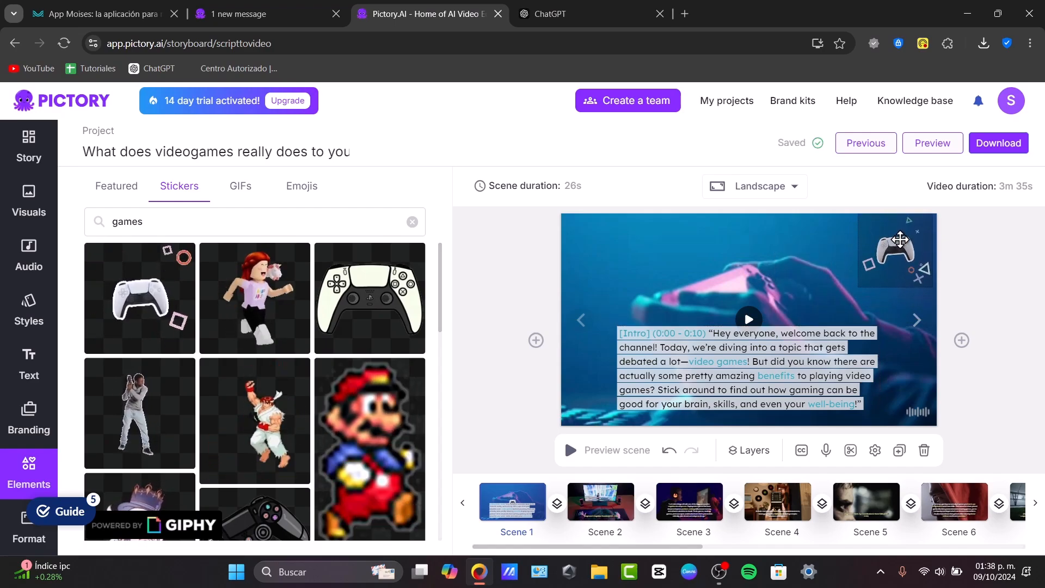
{"action": "left_click", "coordinate": [852, 306]}
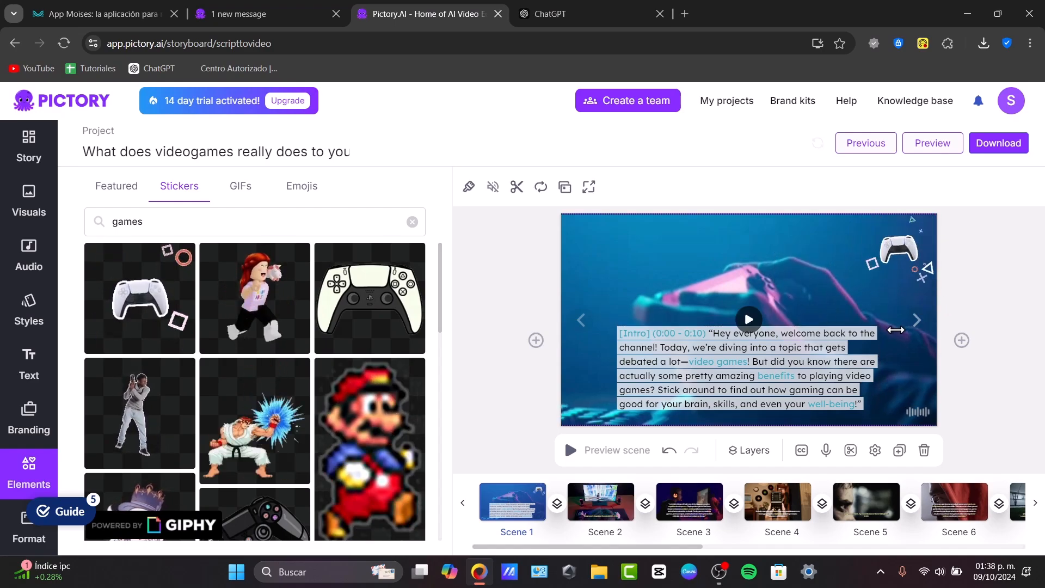
Open the format options for the video
{"action": "left_click", "coordinate": [29, 531]}
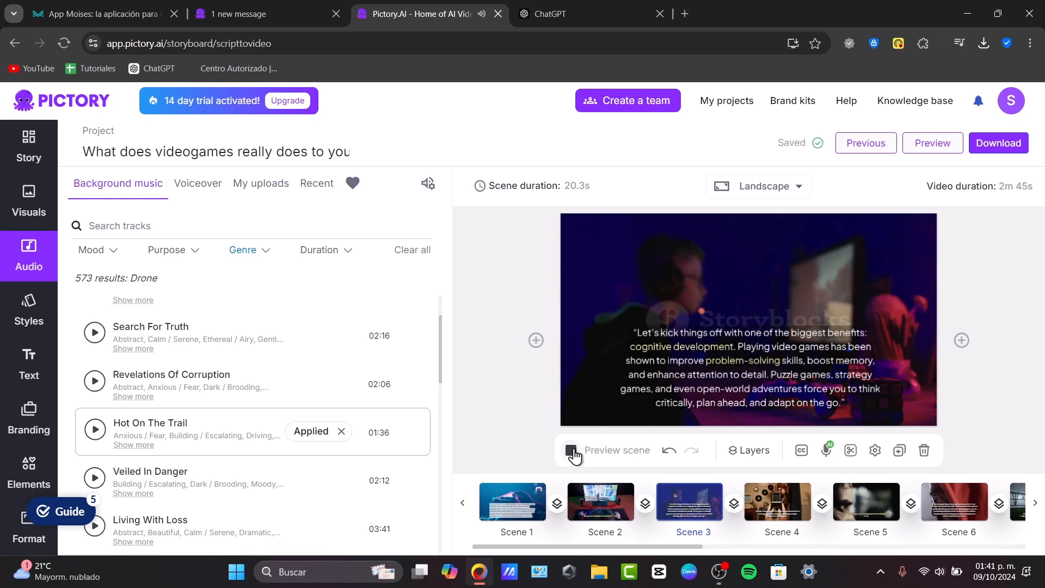
Generate the finished video for download and show the file formats for exporting its text
{"action": "left_click", "coordinate": [998, 144]}
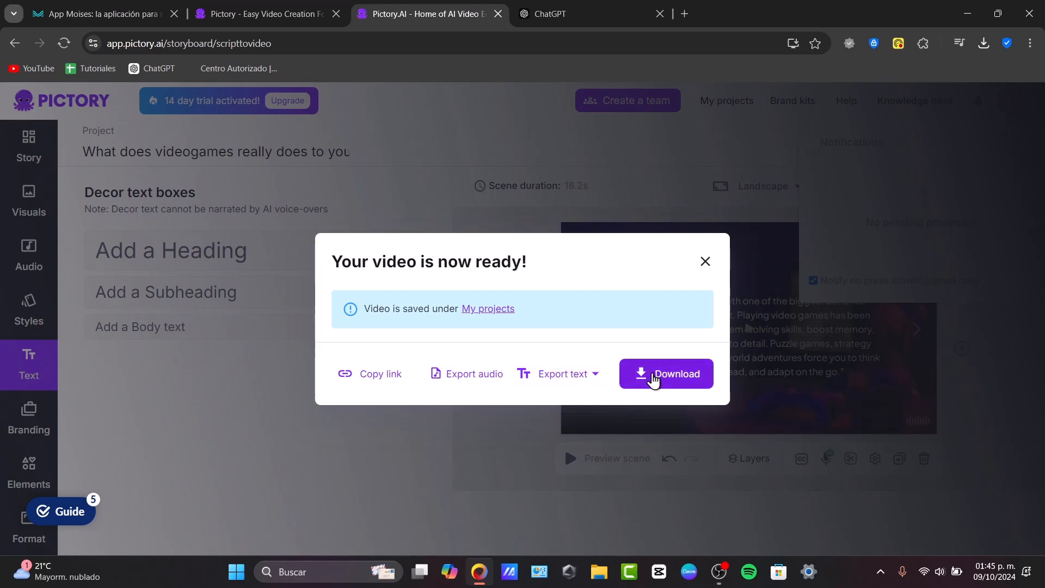
{"action": "left_click", "coordinate": [581, 373]}
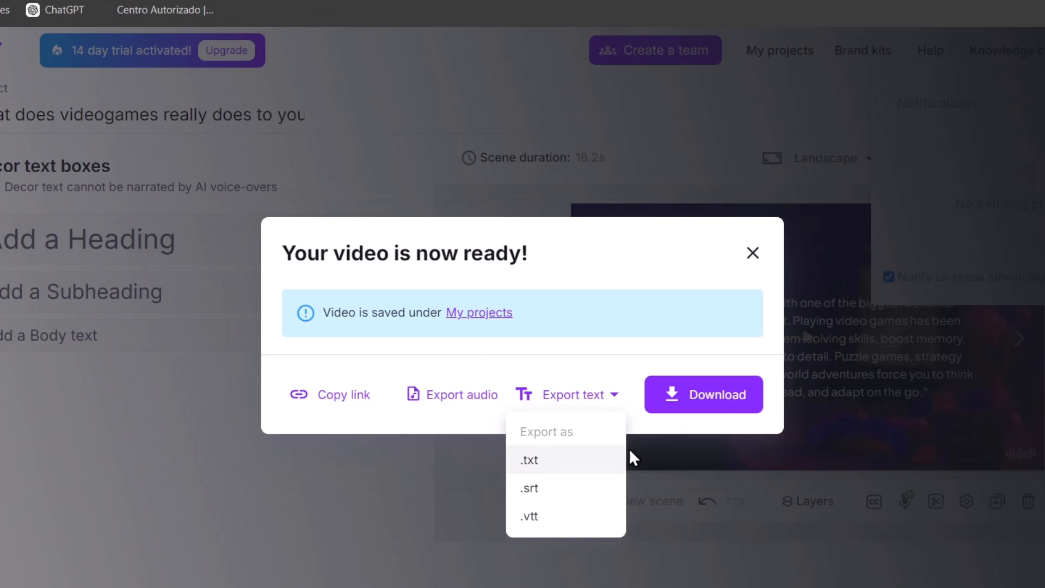
Play the downloaded Whatdoesvideogamesre MP4 file from the Descargas folder
{"action": "left_click", "coordinate": [428, 404]}
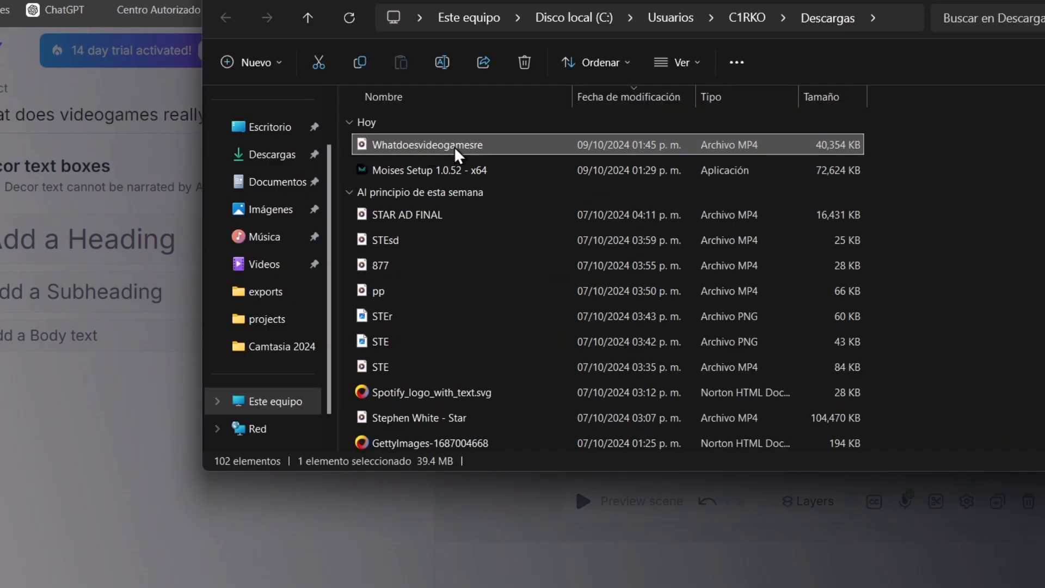
{"action": "double_click", "coordinate": [454, 146]}
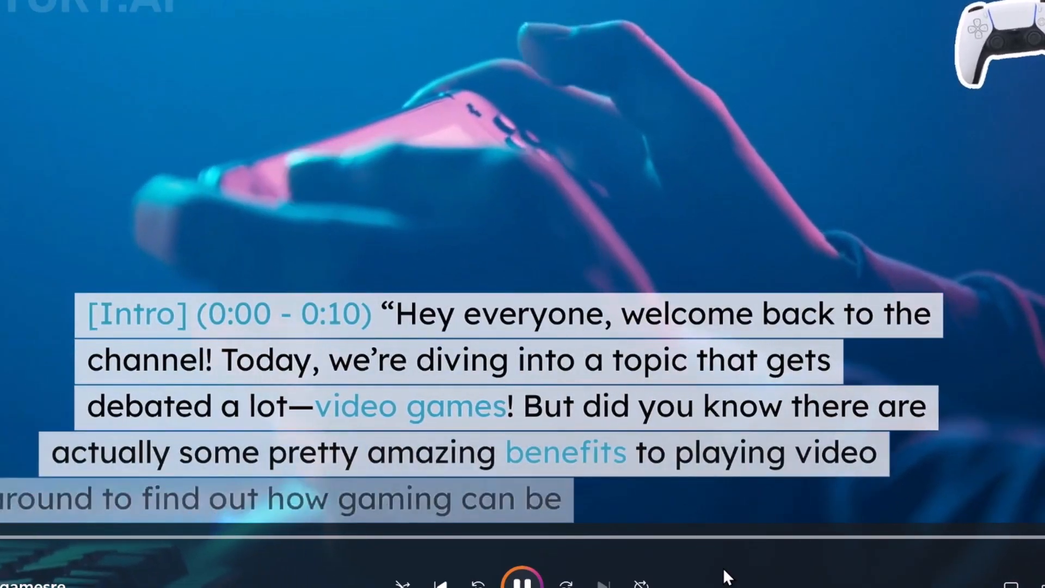